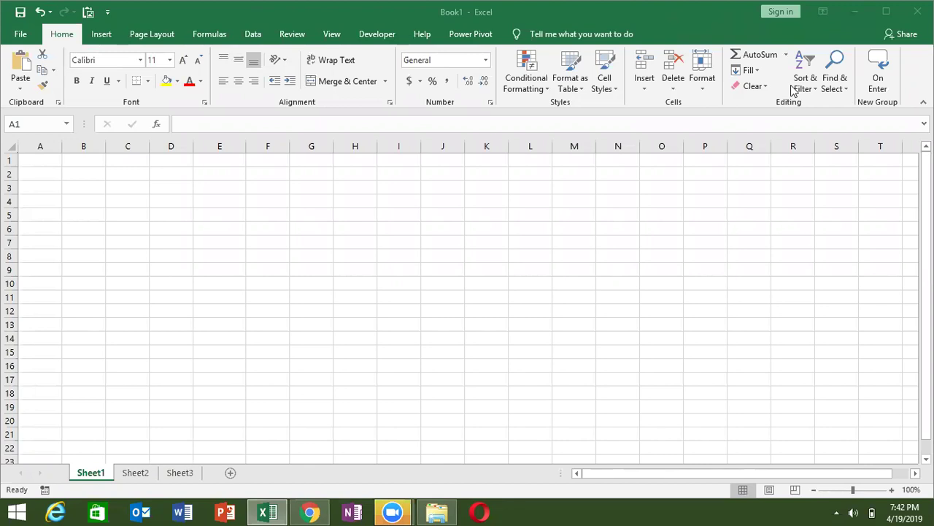
Enter 20 in B2 and 30 in C2
left_click(64, 176)
type("20")
key("Tab")
type("30")
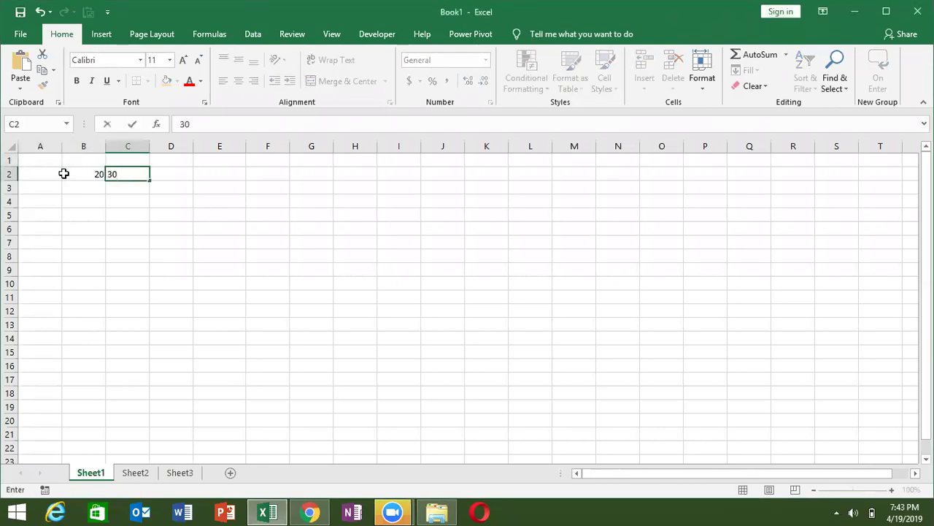
key("ctrl+Return")
Copy B2's 20, trial-paste it into C2, then undo to restore 30
left_click(65, 175)
key("ctrl+c")
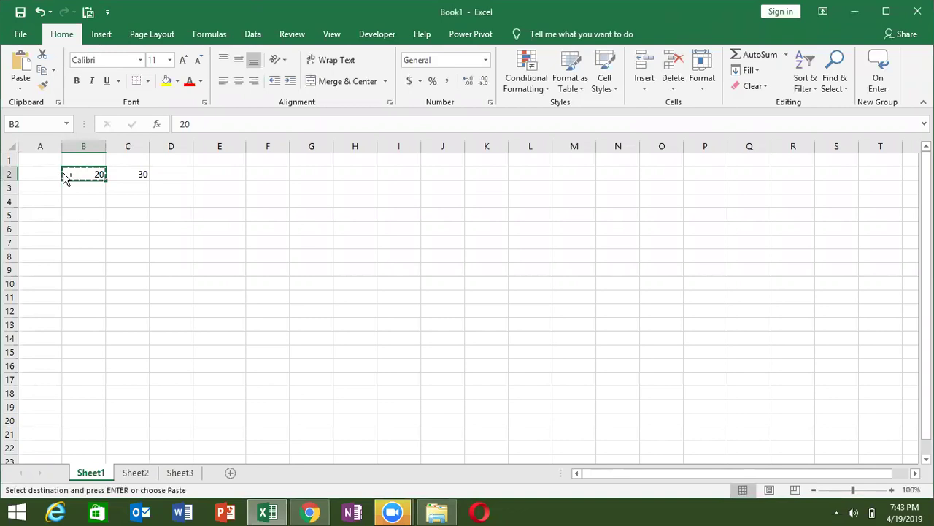
key("Right")
key("ctrl+v")
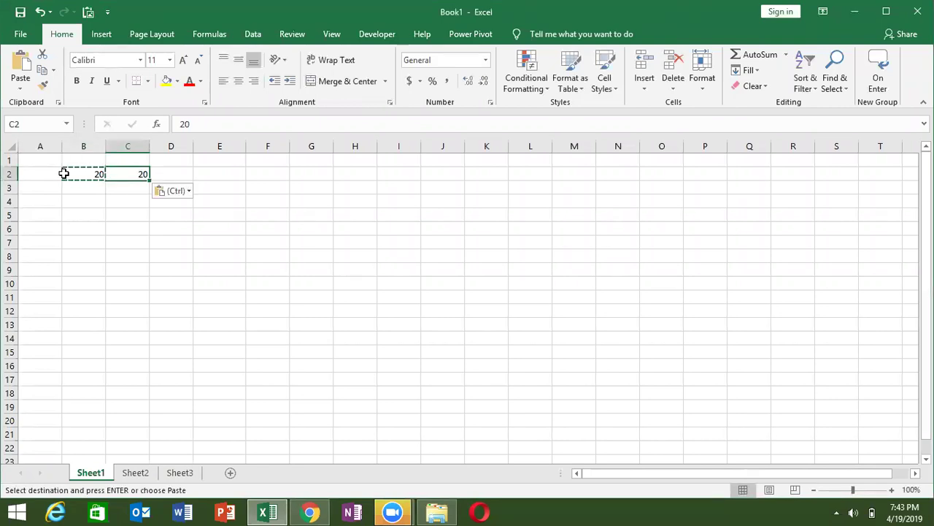
key("ctrl+z")
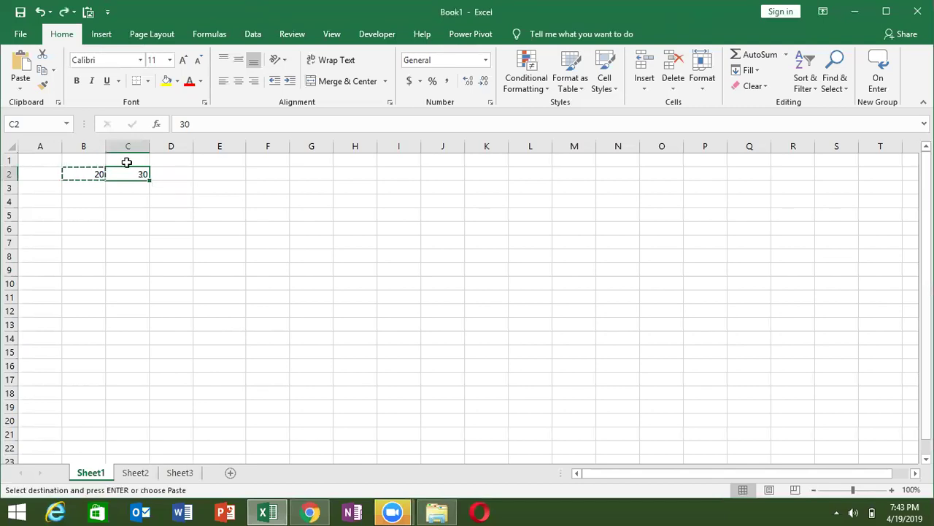
Paste Special onto C2 with the Add operation, turning its 30 into 50
right_click(127, 170)
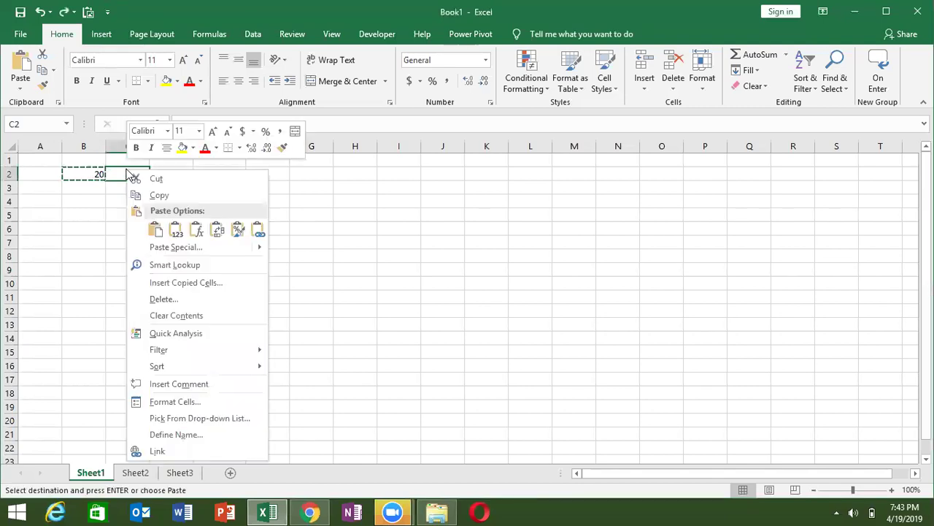
left_click(173, 248)
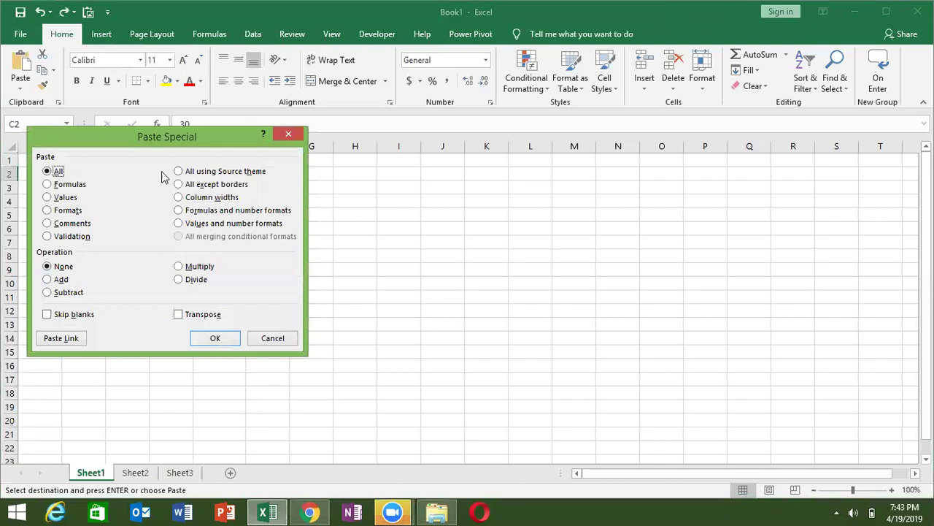
left_click_drag(182, 136, 329, 138)
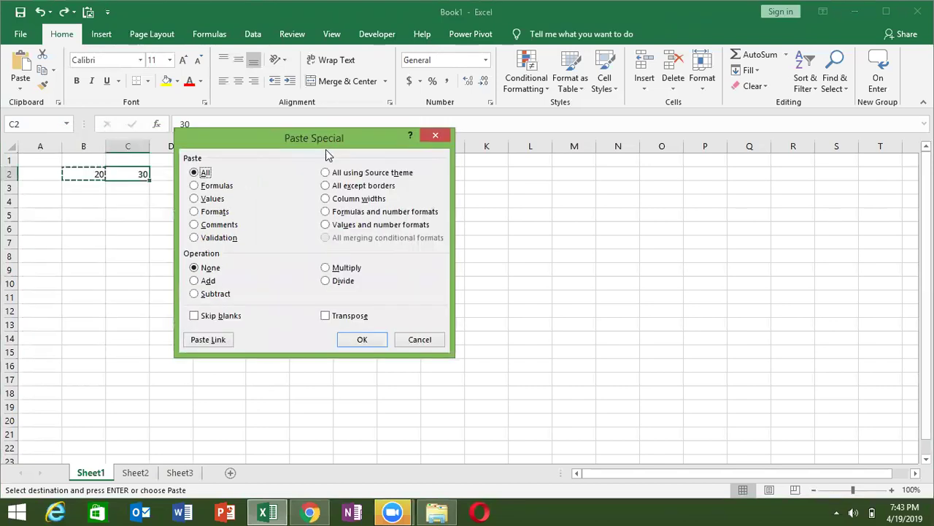
left_click(212, 284)
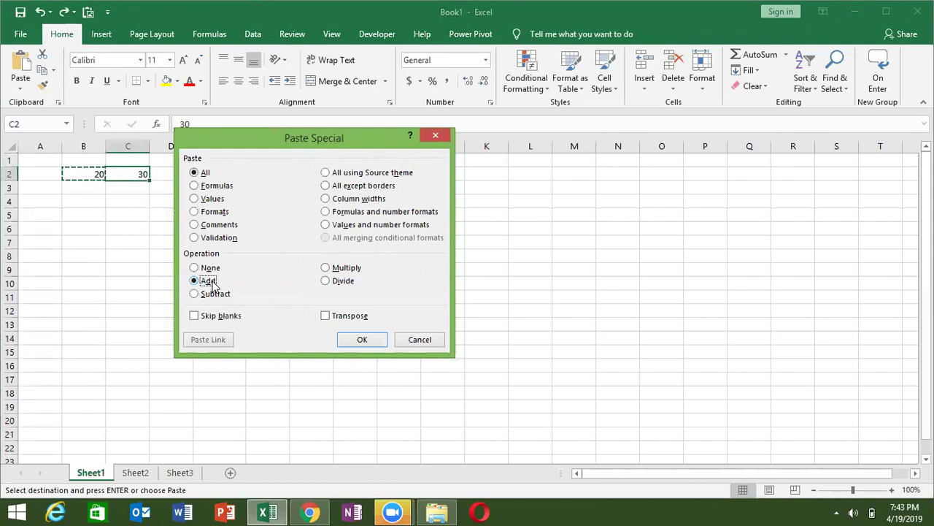
left_click(372, 341)
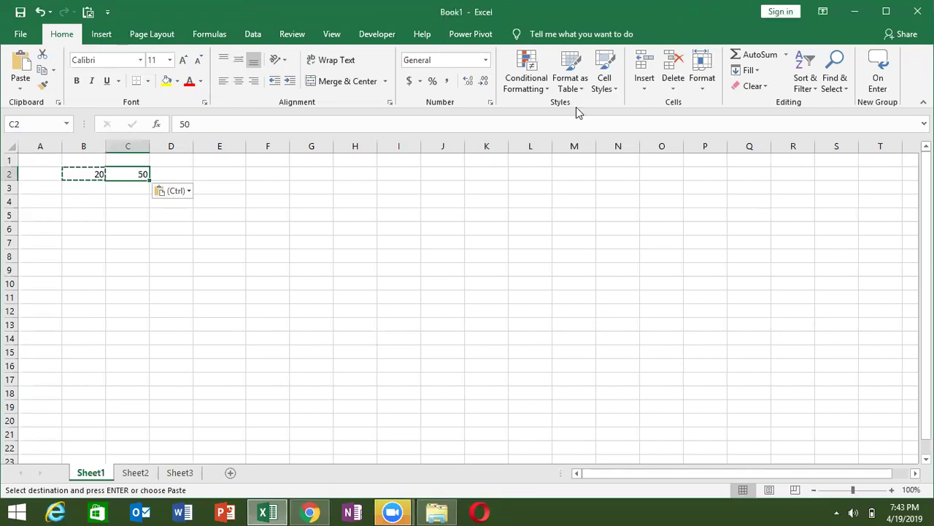
Paste B2's value into C2 and cancel the copy marquee
left_click(73, 175)
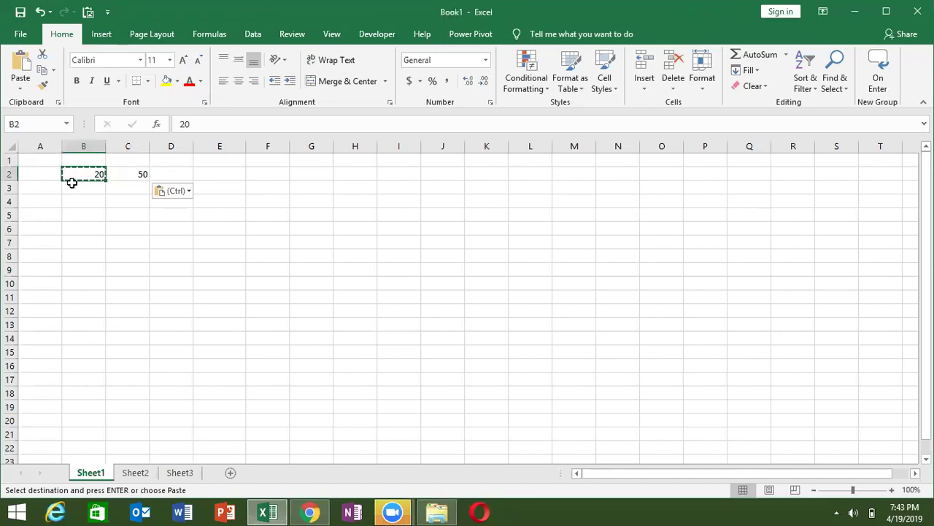
key("ctrl")
key("Escape")
key("Right")
key("ctrl+v")
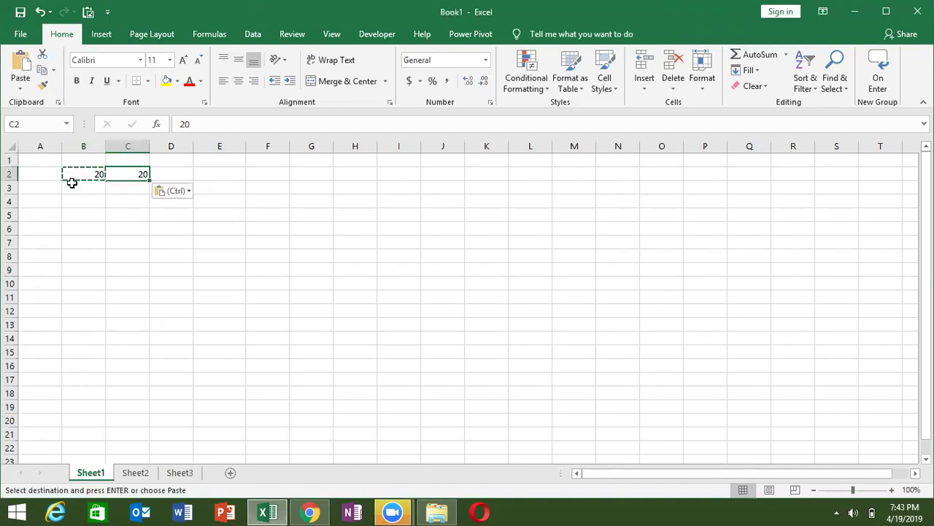
key("Escape")
Delete everything in row 2, then return the active cell to B2
key("shift+space")
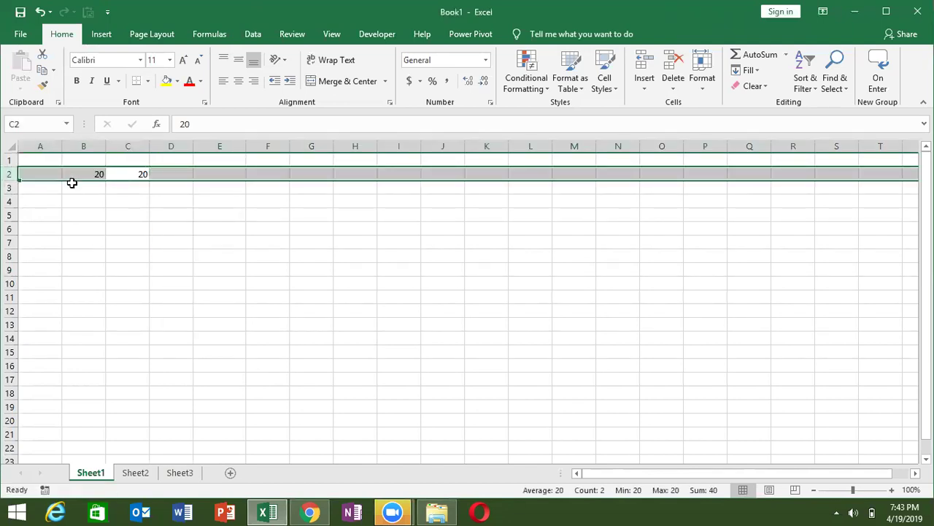
key("Delete")
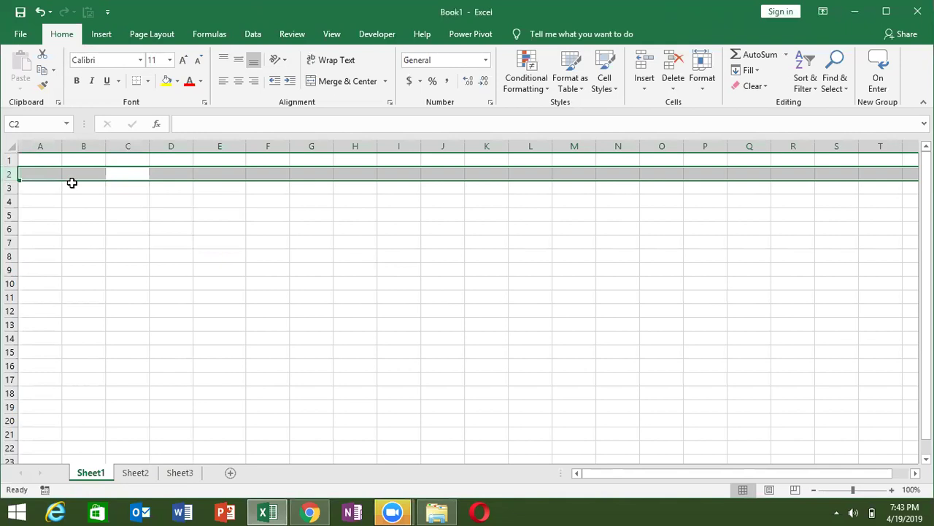
key("Up")
key("Left")
key("Left")
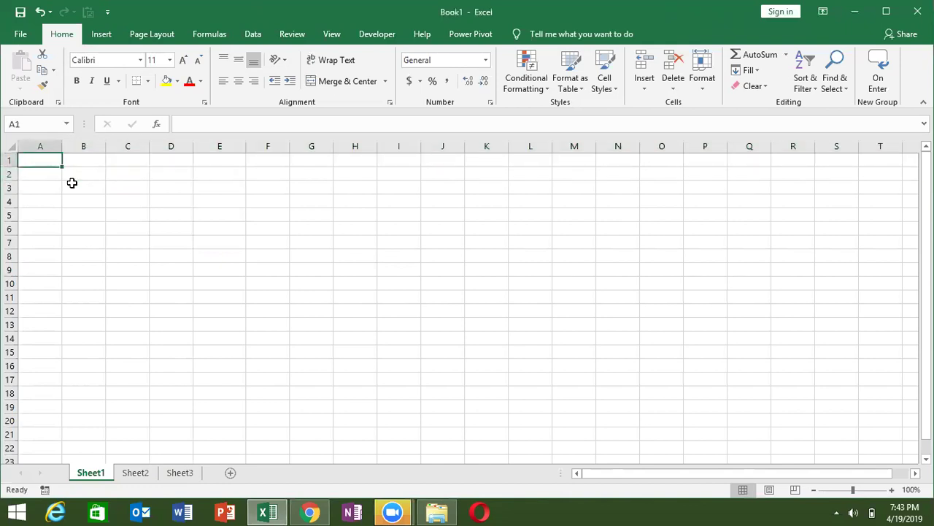
key("Down")
key("Right")
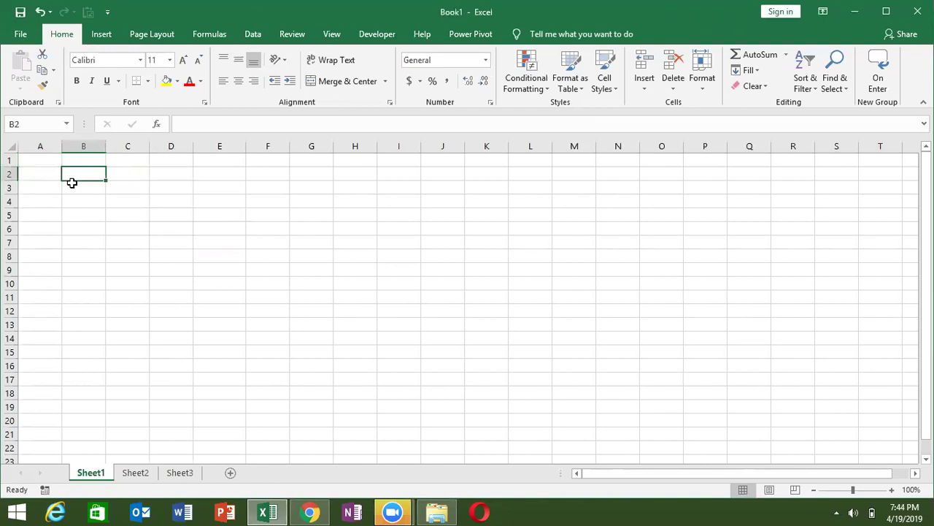
type("20%")
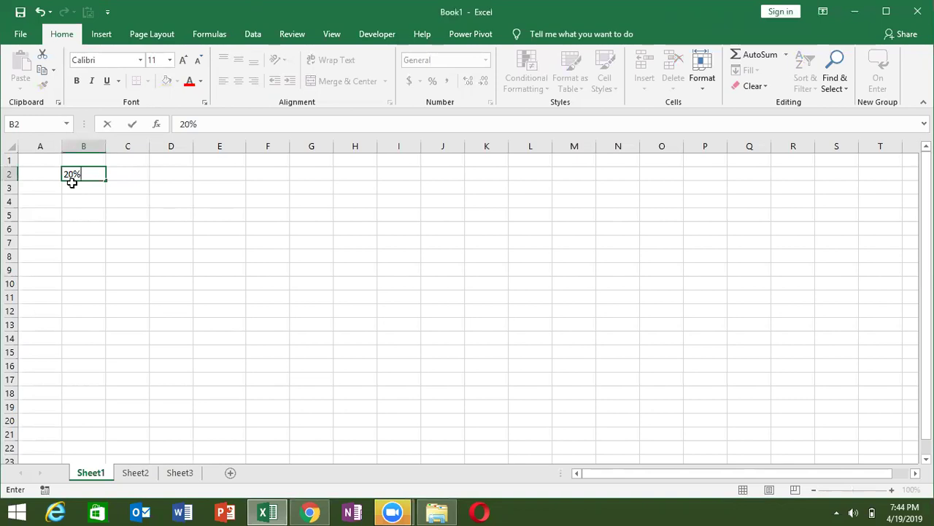
key("Tab")
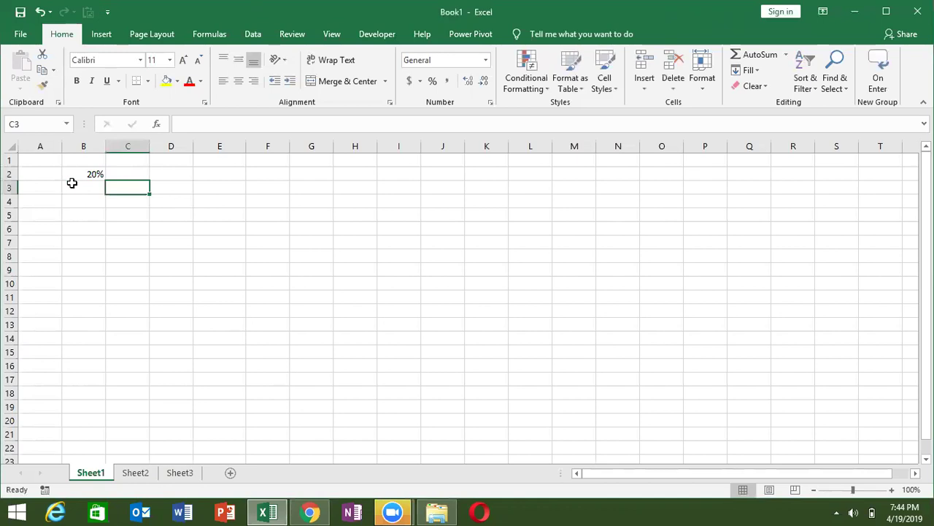
type("20")
key("Tab")
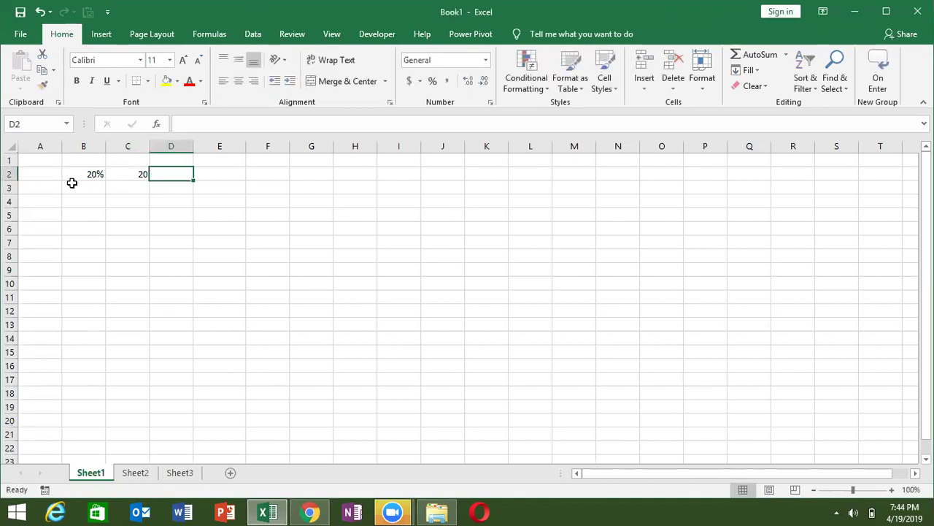
key("Left")
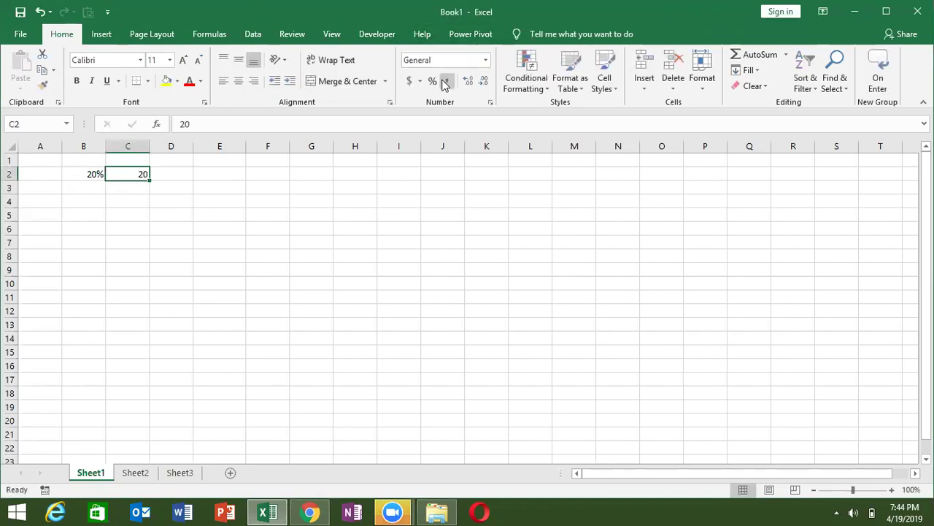
left_click(435, 81)
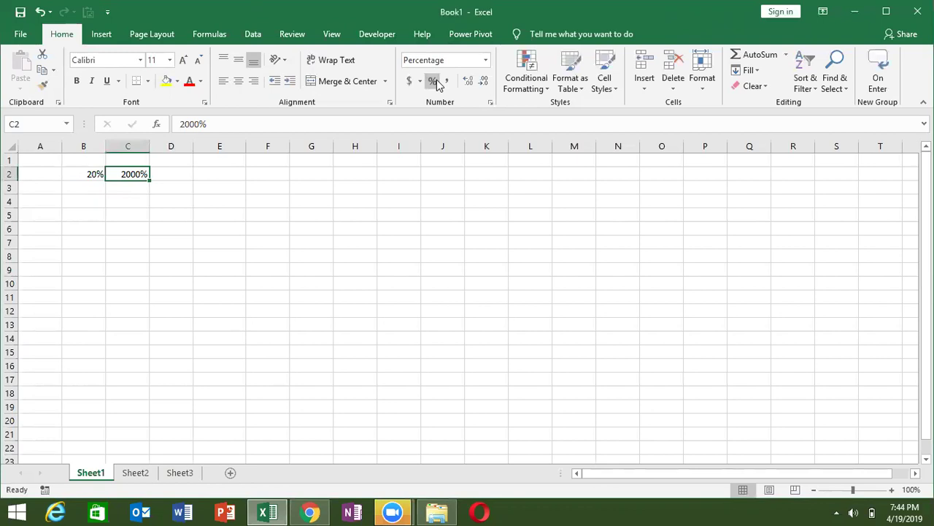
key("Return")
type("1")
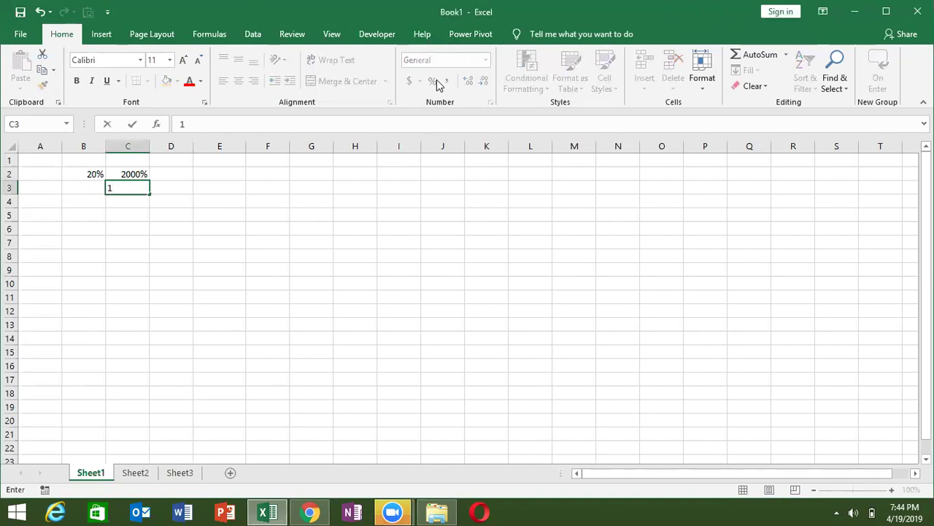
key("Return")
key("Up")
key("Up")
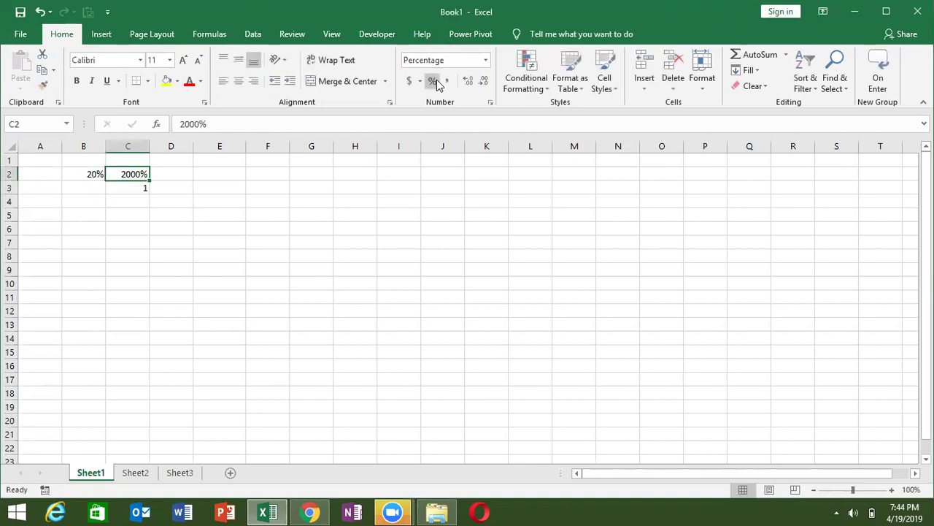
key("Up")
key("Right")
key("Down")
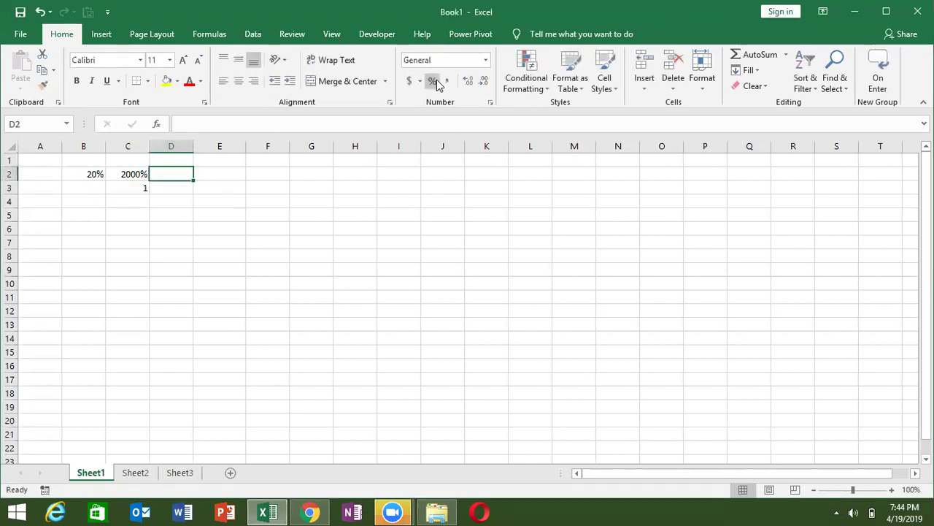
type("0")
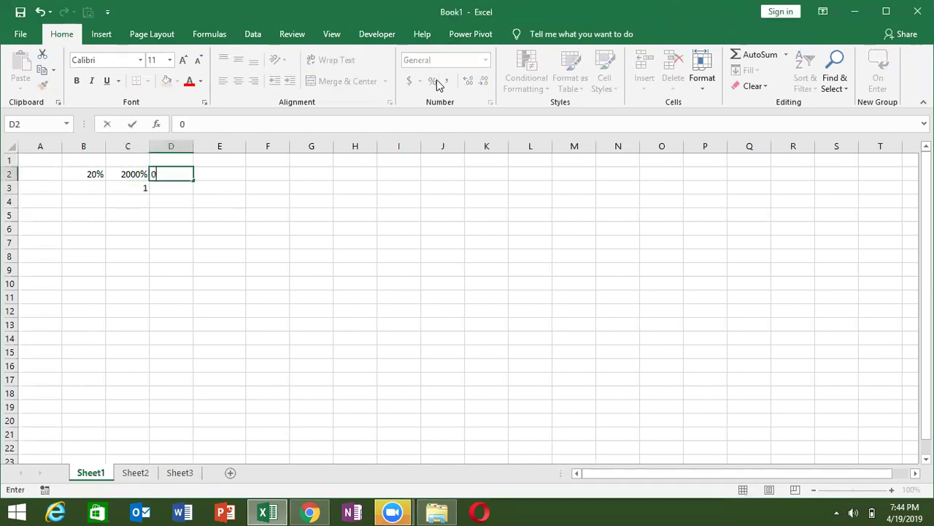
type(".")
type("1")
key("BackSpace")
type("20")
key("Return")
key("Up")
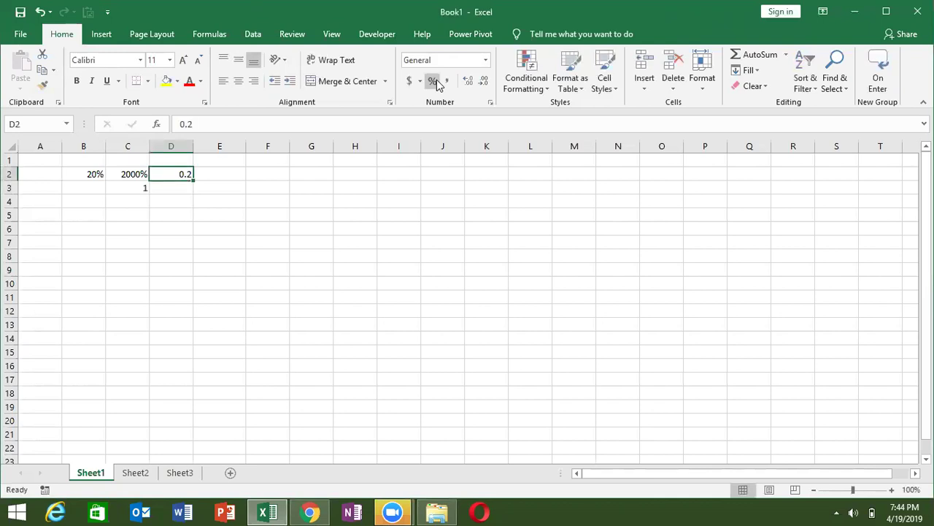
left_click(435, 78)
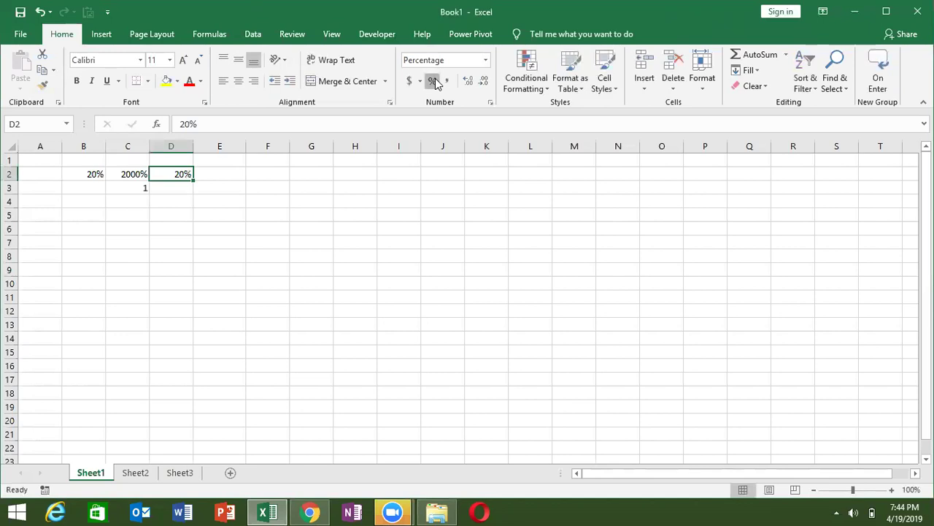
key("shift+space")
key("shift+Down")
type("-")
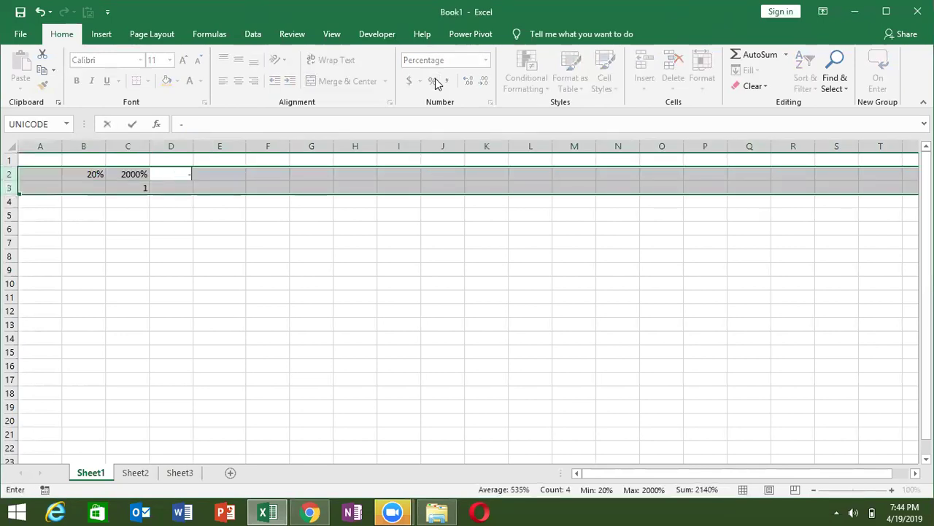
key("Escape")
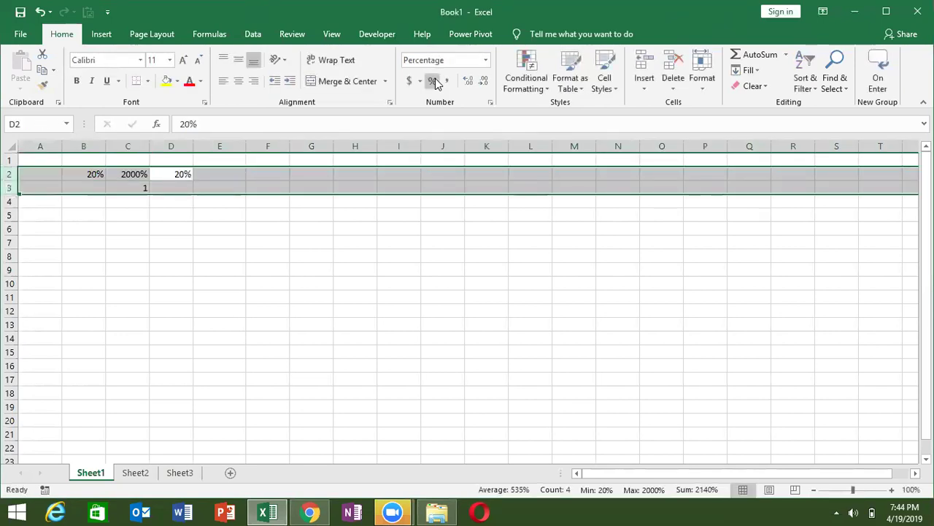
key("ctrl+minus")
key("Up")
Label A1 with % and enter =RANDBETWEEN(10,90) in A2
key("Left")
key("Left")
key("Left")
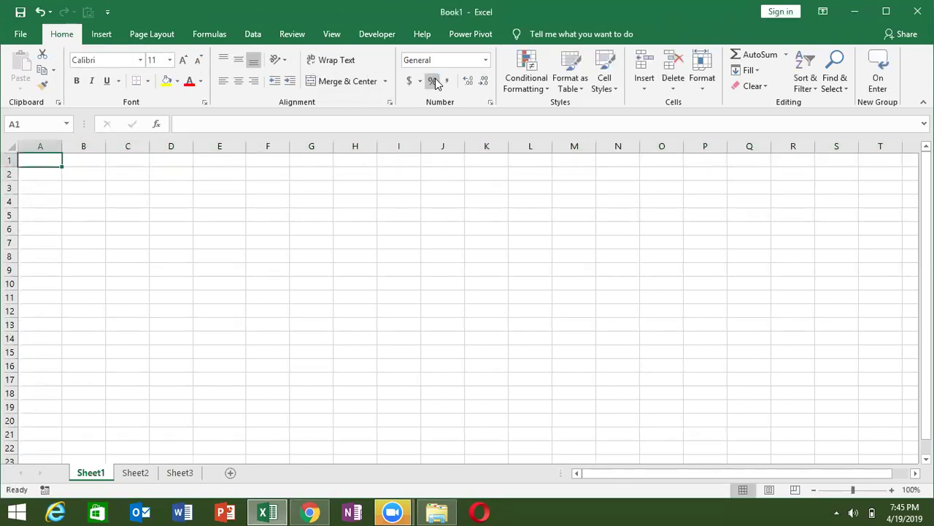
type("%")
key("Return")
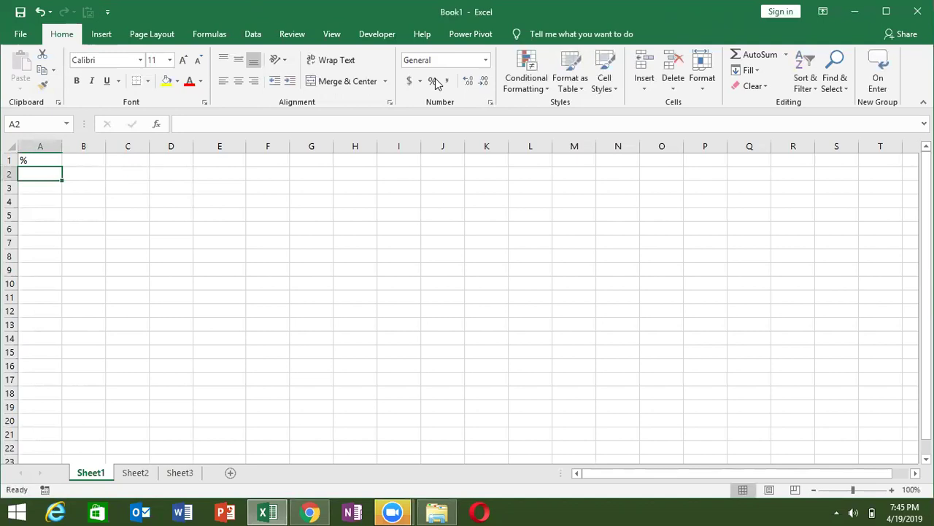
type("=ra")
key("Down")
key("Down")
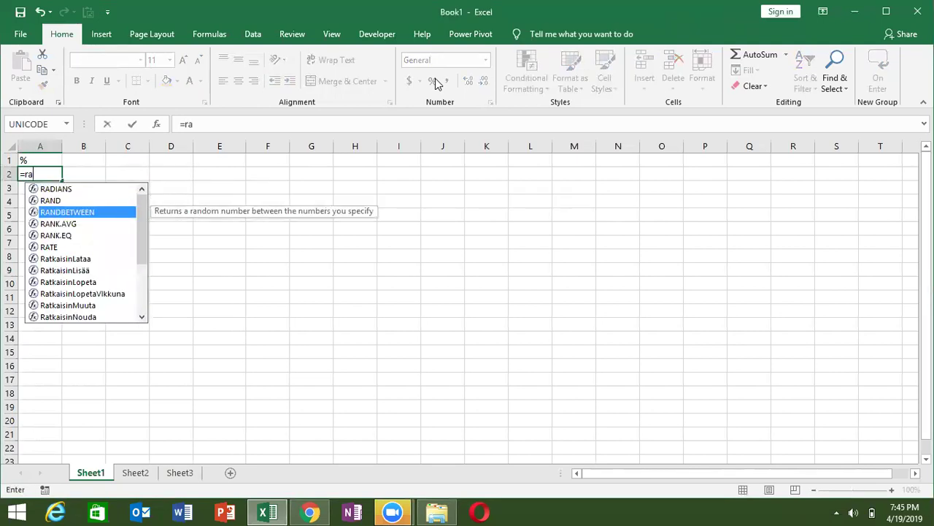
key("Tab")
type("10,90")
key("Return")
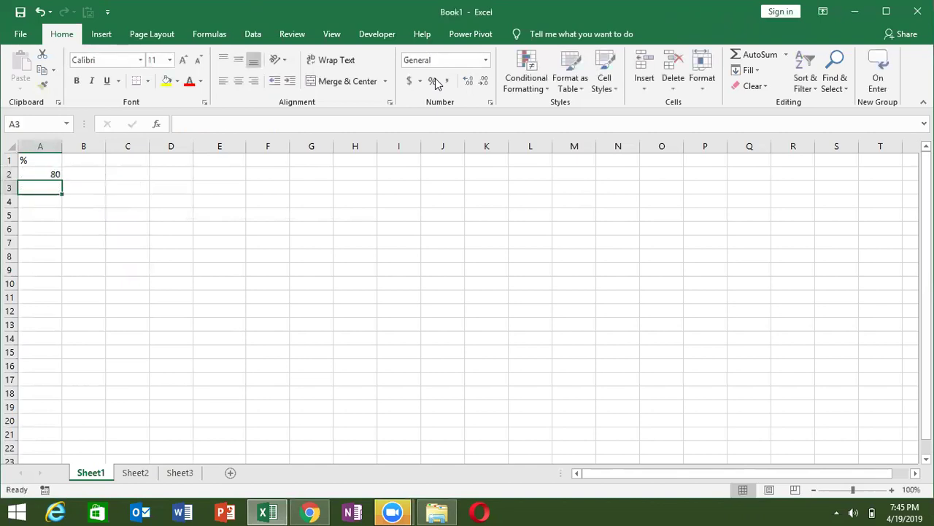
Select the range A2:N15
key("Up")
key("ctrl+Right")
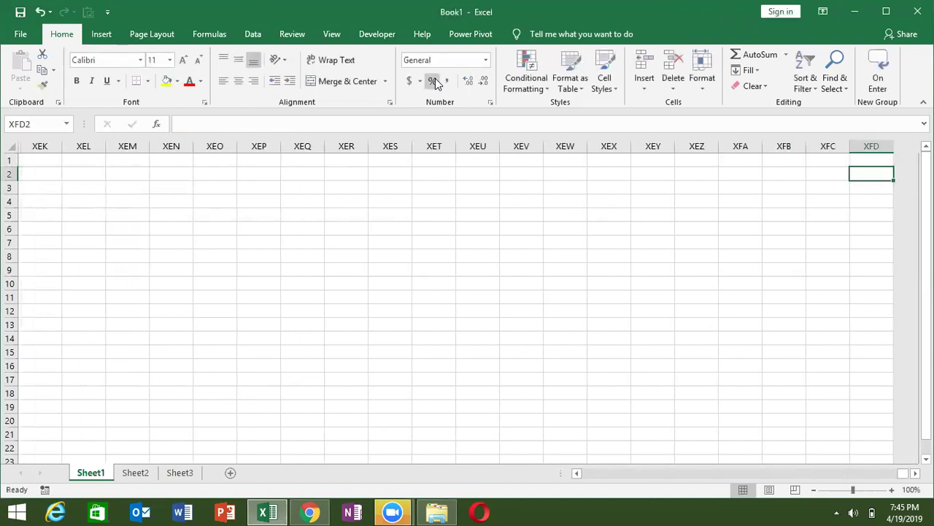
key("ctrl+Left")
key("shift+Right")
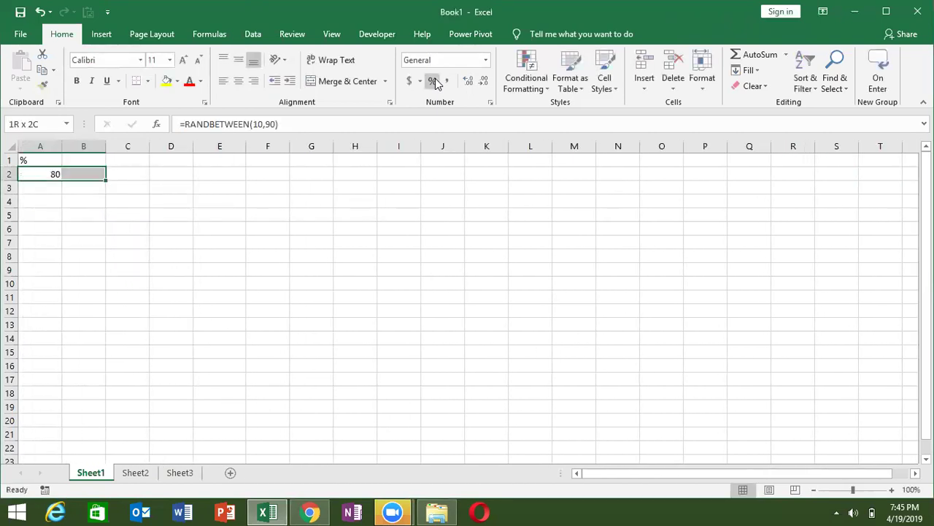
key("shift+Right")
key("shift+Right")
key("shift+Right")
key("shift+Down")
key("shift+Down")
key("shift+Down")
key("shift+Down")
key("shift+Right")
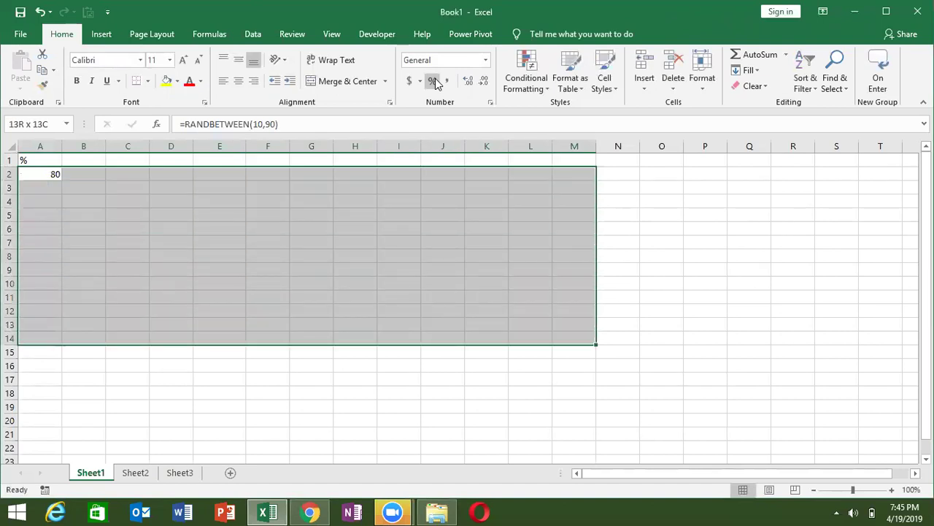
key("shift+Down")
key("shift+Right")
Fill the RANDBETWEEN formula right and down through A2:N15, then copy the block
key("ctrl+r")
key("ctrl+f")
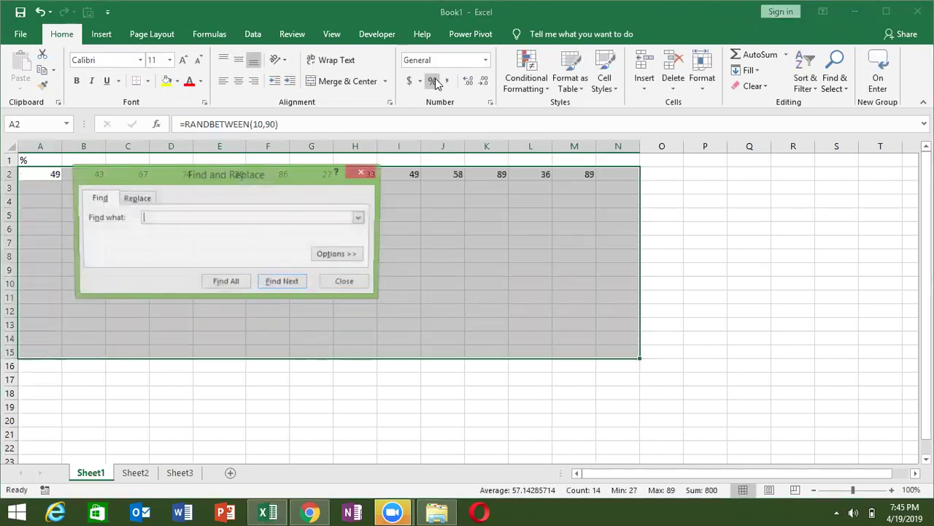
key("Escape")
key("ctrl+d")
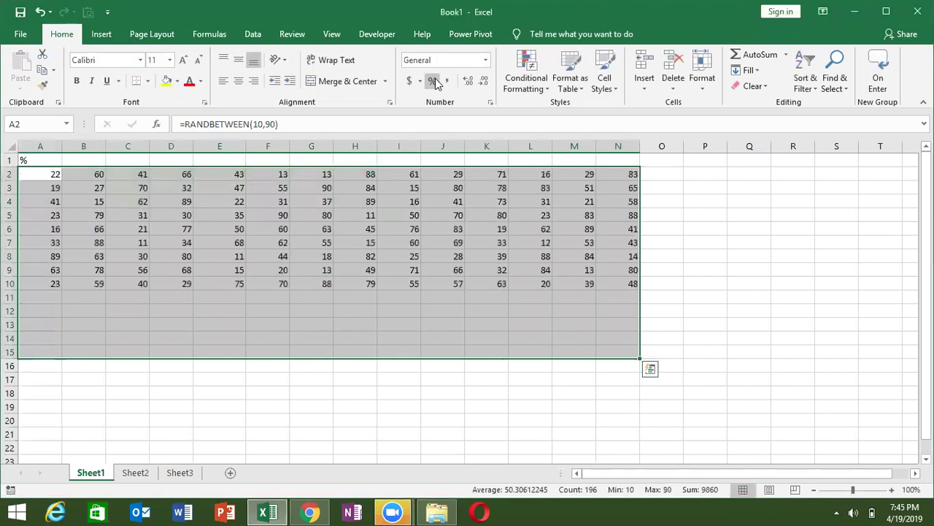
key("ctrl+c")
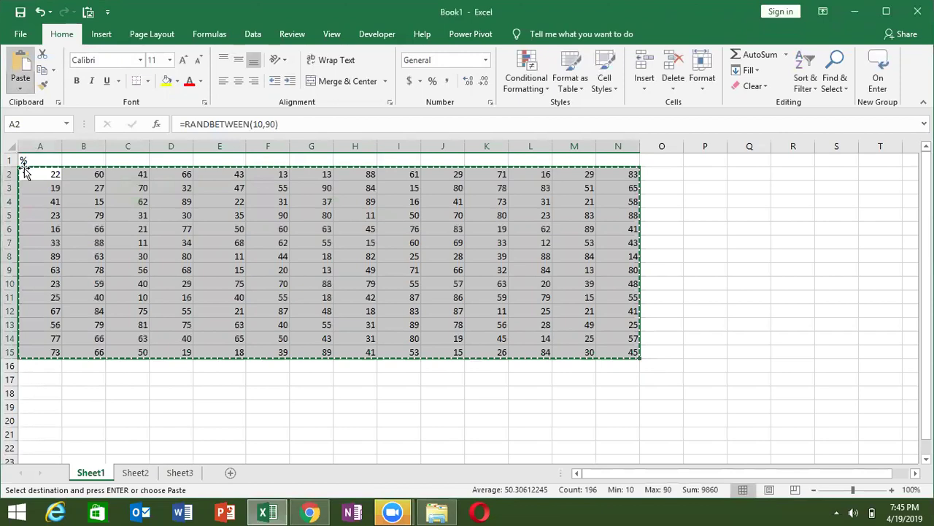
Paste A2:N15 back as values only, then start entering 0.23 in A2
key("alt+h")
key("v")
key("v")
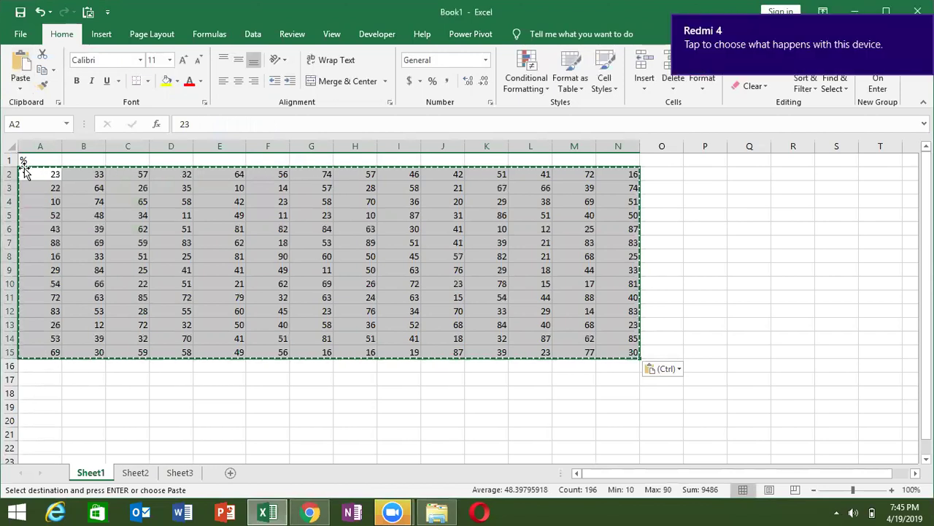
key("Escape")
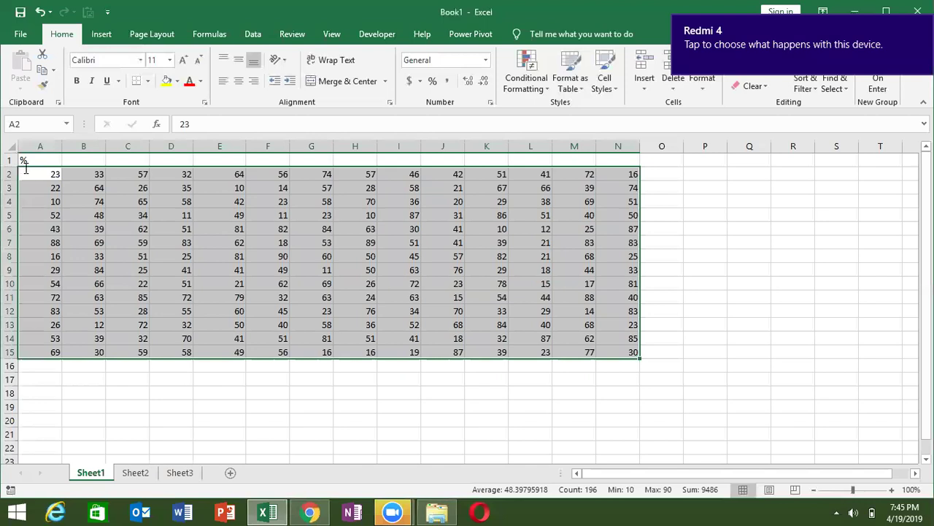
left_click(26, 167)
type("0.23")
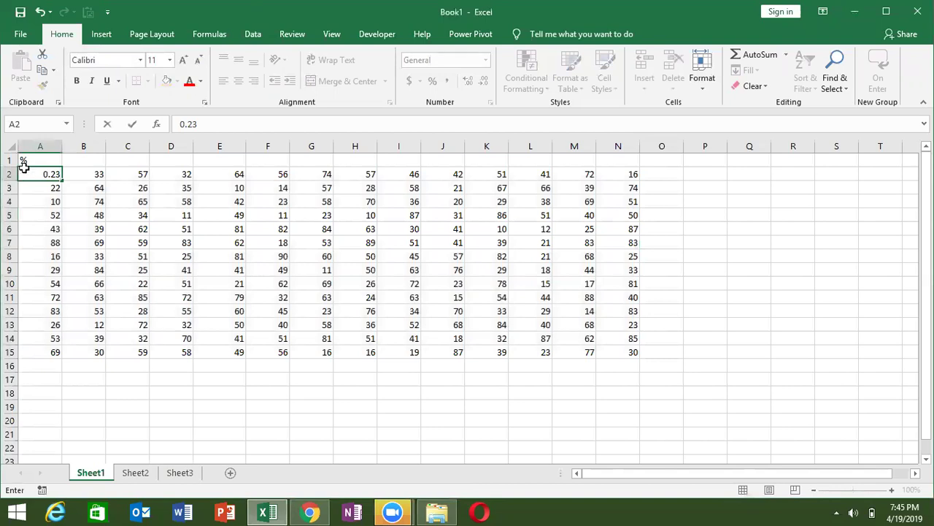
Enter 100 in Q4, copy it, and select row 2's numbers A2:N2
key("Right")
key("Right")
key("Right")
key("Down")
key("Down")
type("100")
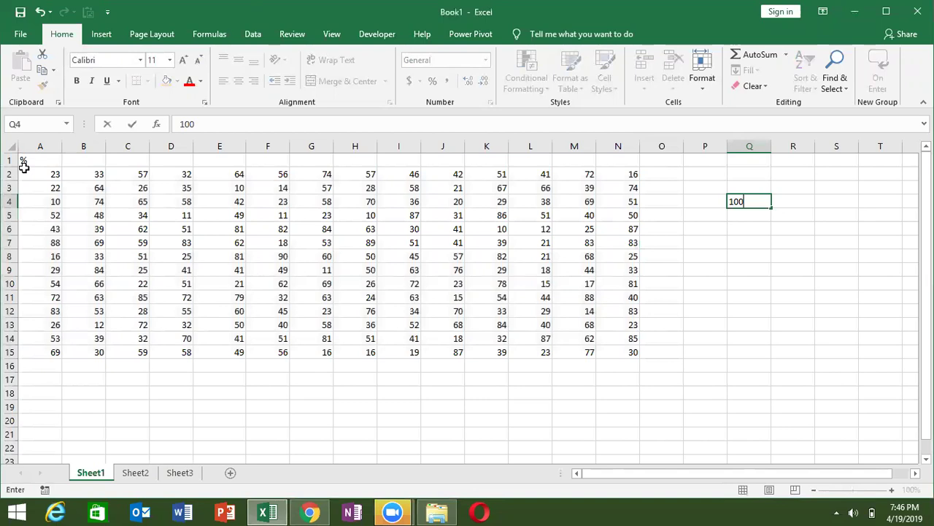
key("ctrl+Return")
key("ctrl+c")
key("Left")
key("Left")
key("Left")
key("Left")
key("Left")
key("Left")
key("Left")
key("Up")
key("Up")
key("ctrl+shift+Right")
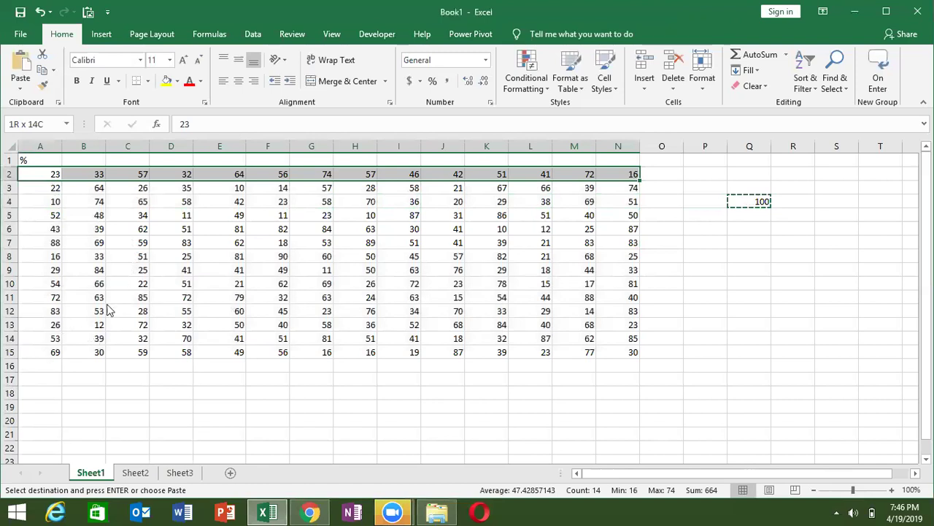
Divide A2:N15 by 100 via Paste Special Divide, format as percent, and go to Sheet2
key("ctrl+shift+Down")
key("ctrl+alt+v")
left_click(164, 303)
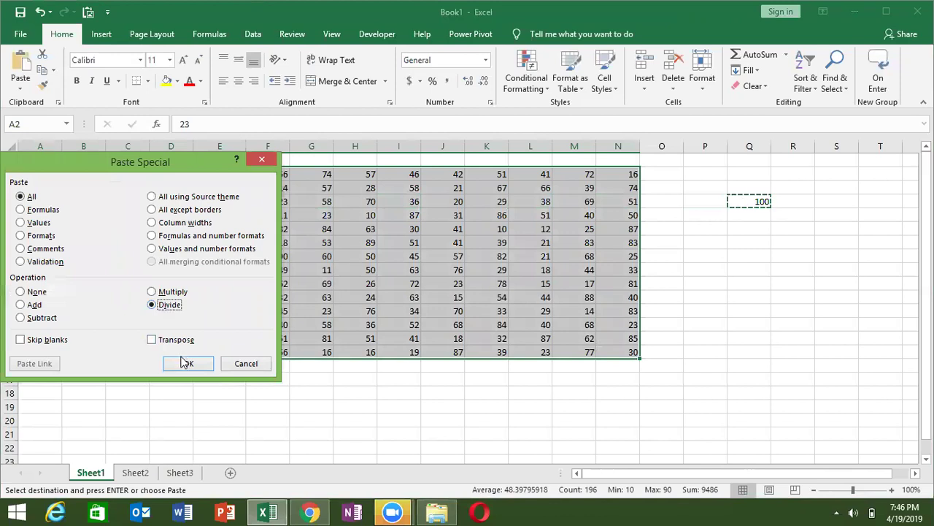
left_click(183, 361)
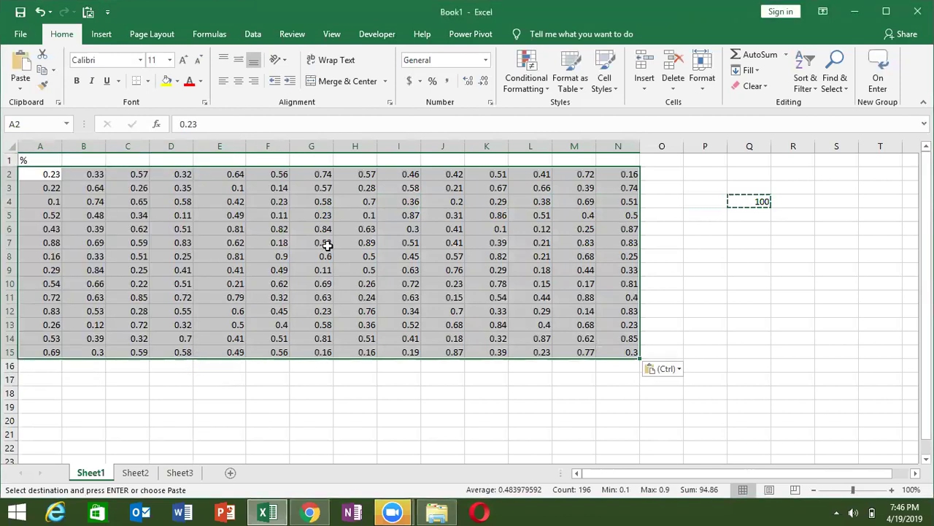
left_click(433, 82)
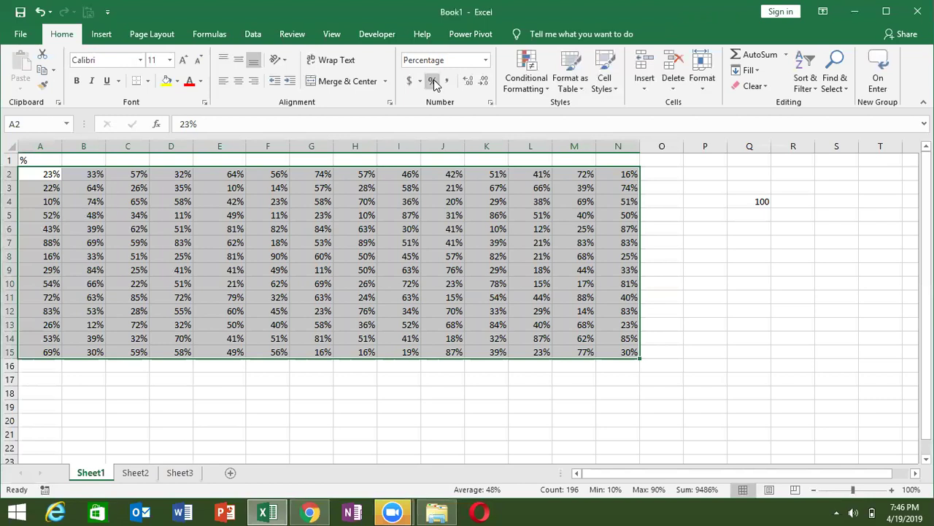
left_click(135, 476)
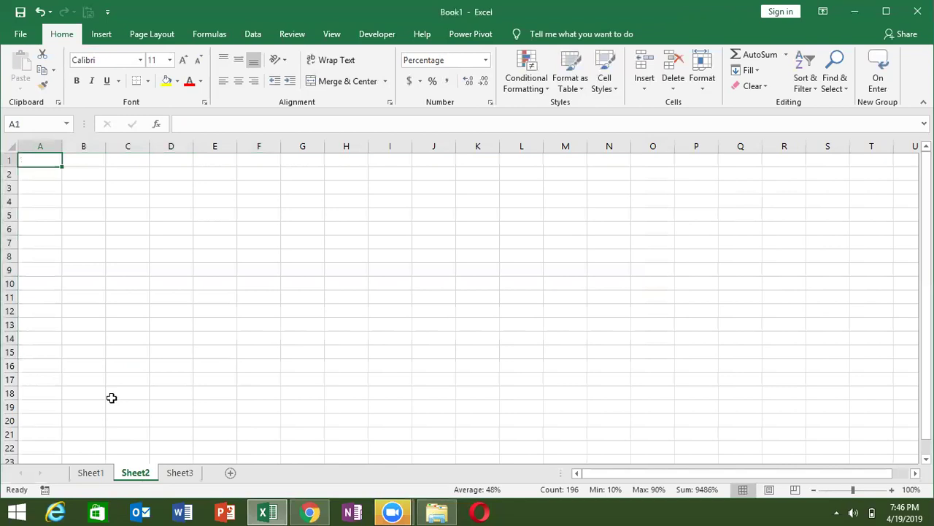
Type Name in A1 and Jan in B1, then fill the months through May in F1
type("Name")
key("Tab")
type("JAn")
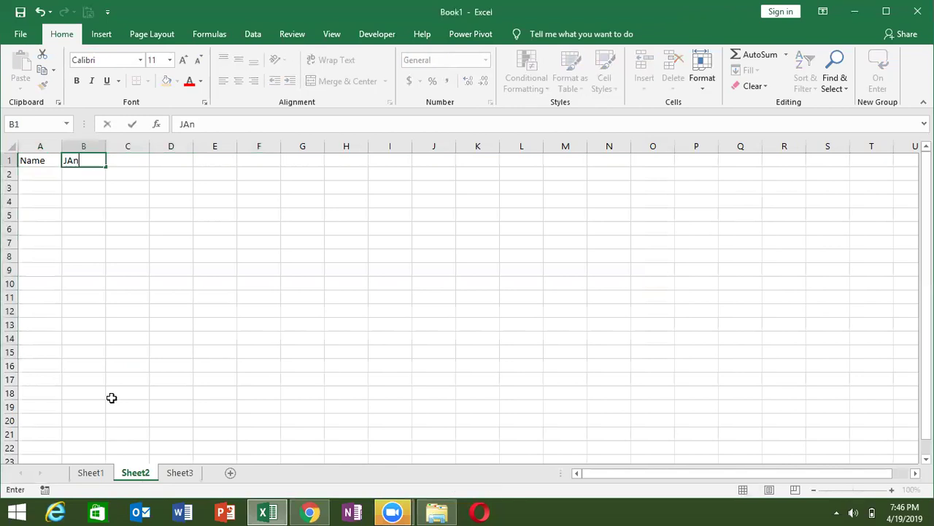
left_click_drag(106, 167, 280, 162)
Enter a person's name in A2
left_click(52, 170)
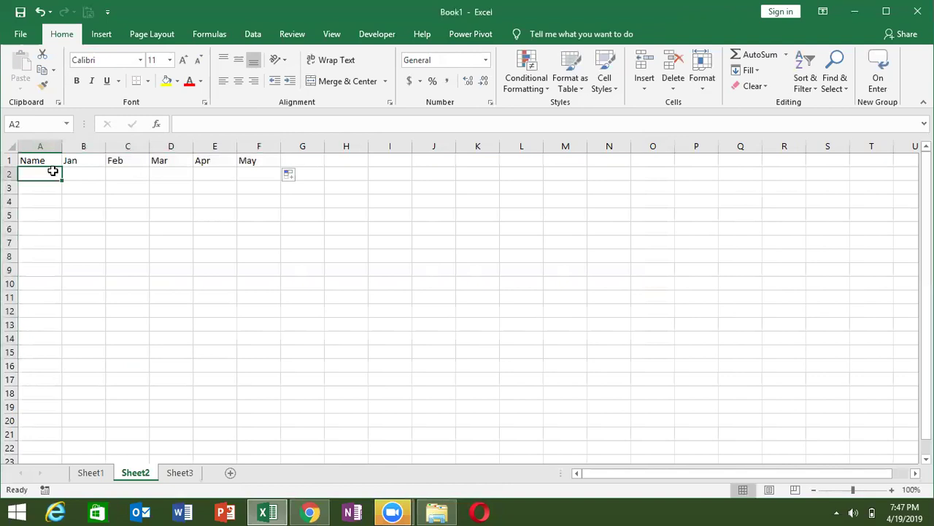
type("Puj")
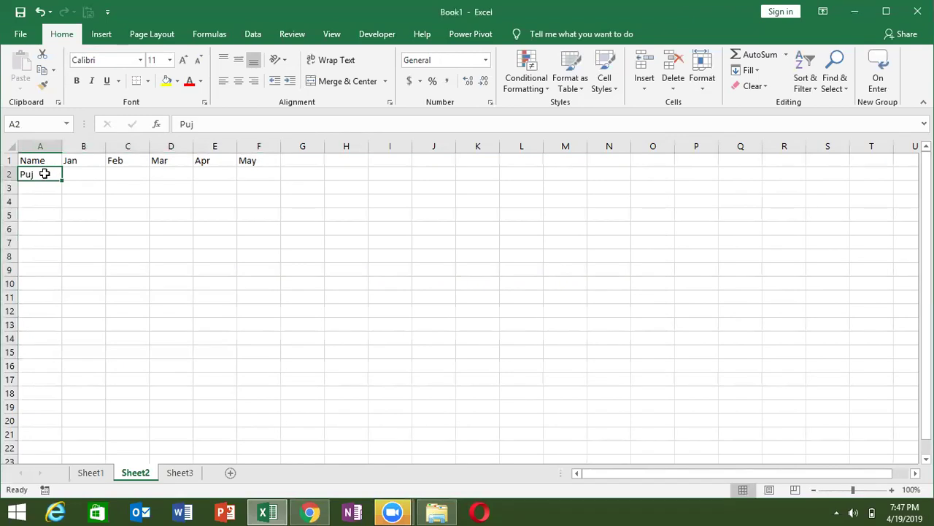
double_click(46, 174)
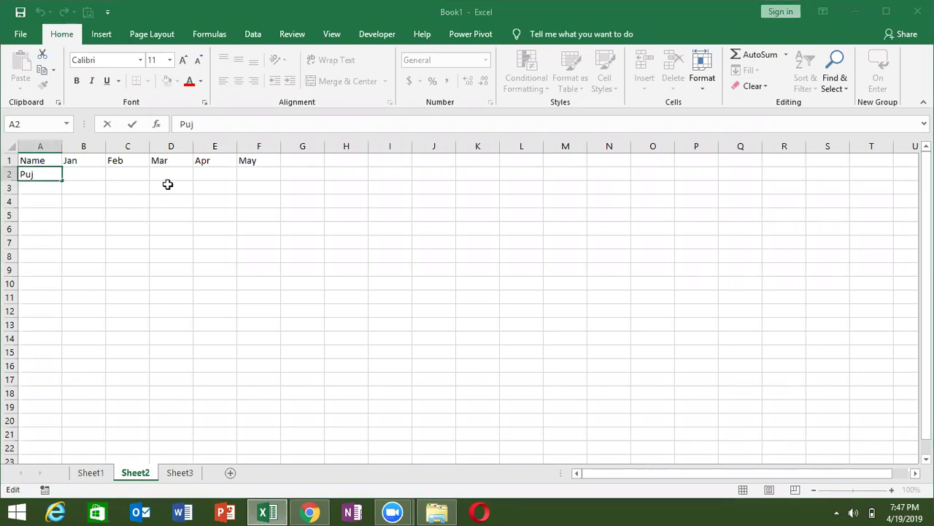
type("a")
key("Return")
Move to B2, start a SUM formula, then cancel the entry
key("Up")
key("Up")
key("Right")
key("Down")
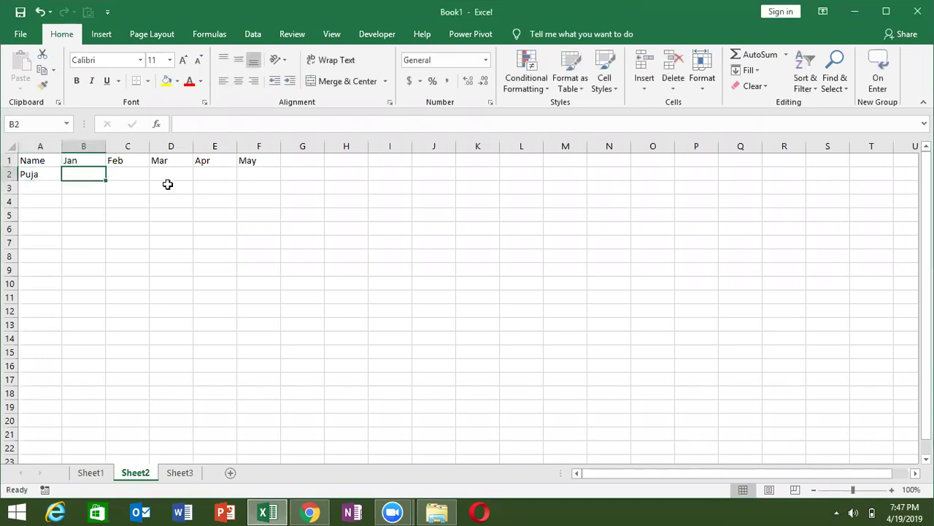
type("=su")
key("BackSpace")
key("BackSpace")
key("BackSpace")
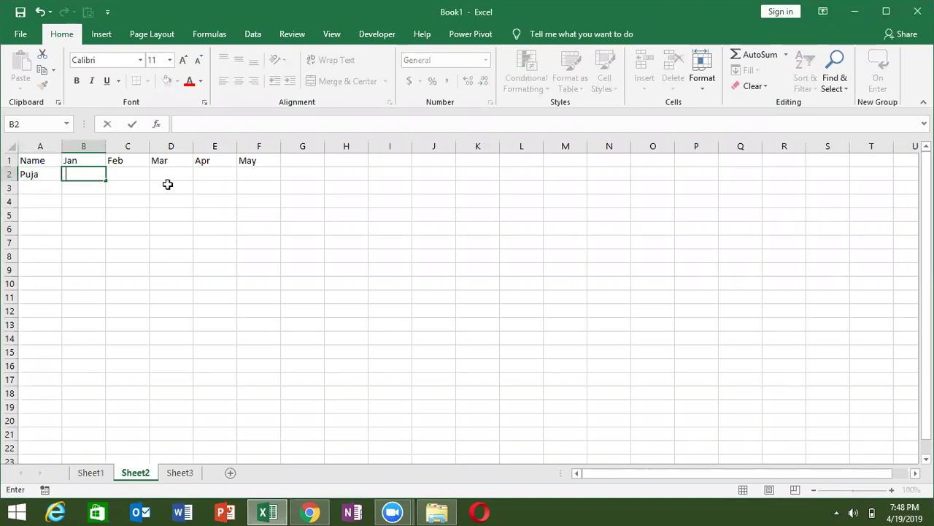
type("=")
type("su")
key("Escape")
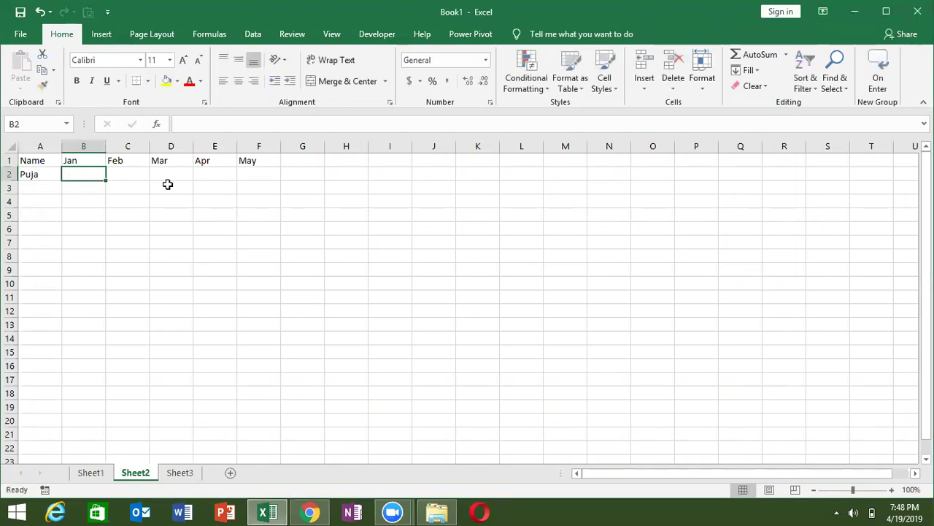
Enter =RANDBETWEEN(10,90) in B2
type("=ra")
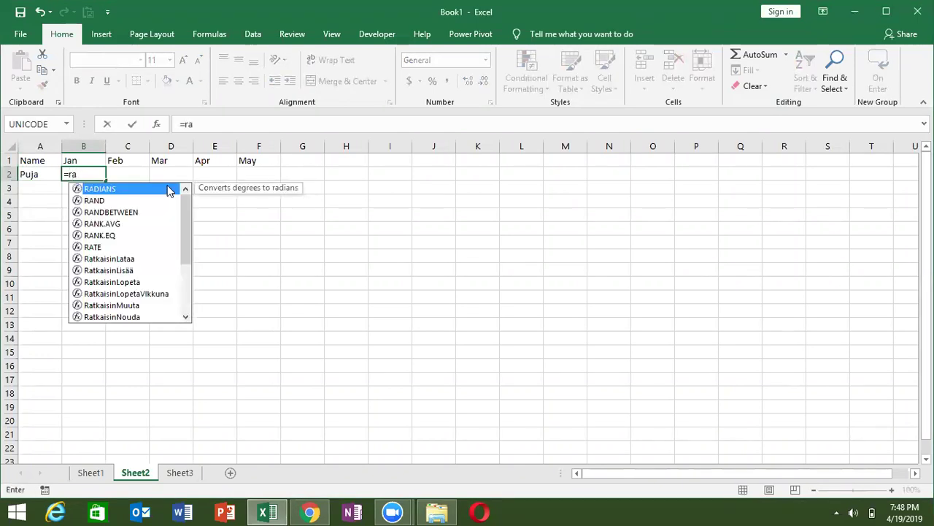
key("Down")
key("Down")
key("Down")
key("Up")
key("Tab")
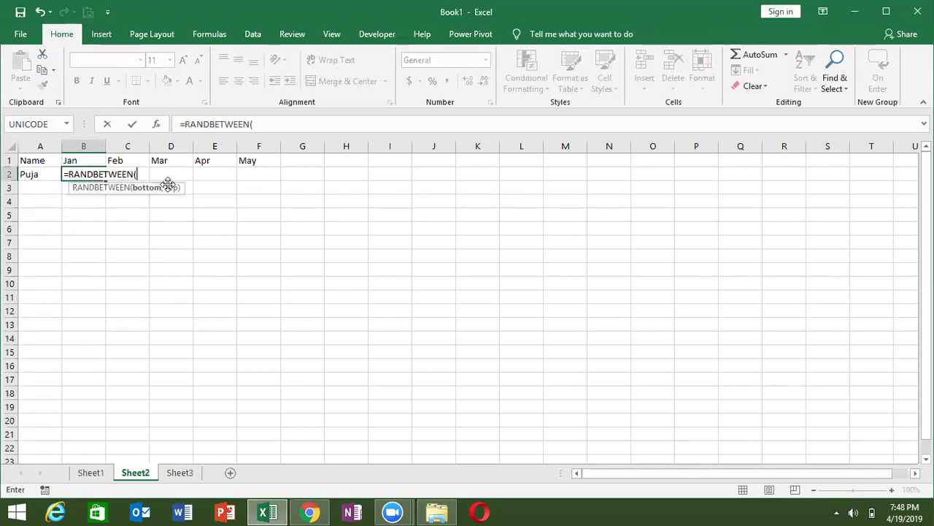
type("10,90)")
key("Return")
Fill the formula through B2:F10 and copy the block
key("Up")
key("shift+Right")
key("shift+Right")
key("shift+Right")
key("shift+Right")
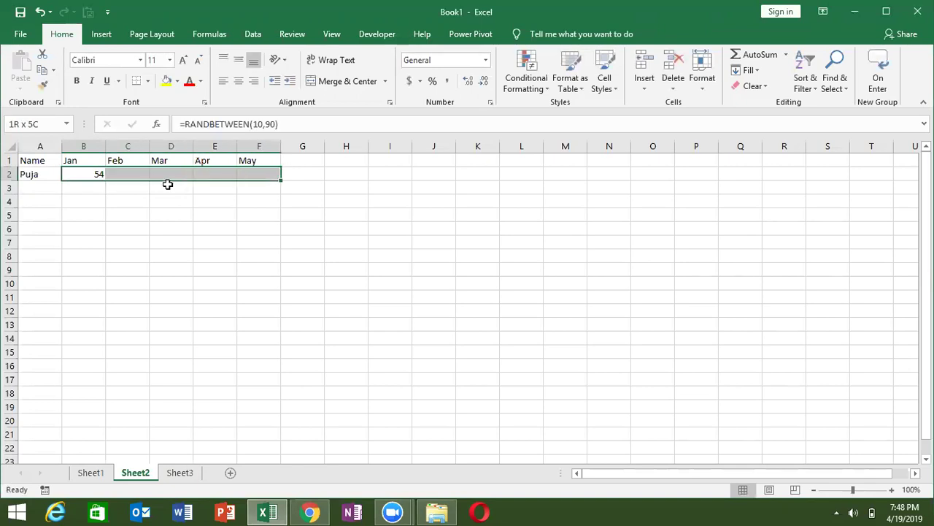
key("shift+Down")
key("shift+Down")
key("shift+Down")
key("shift+Down")
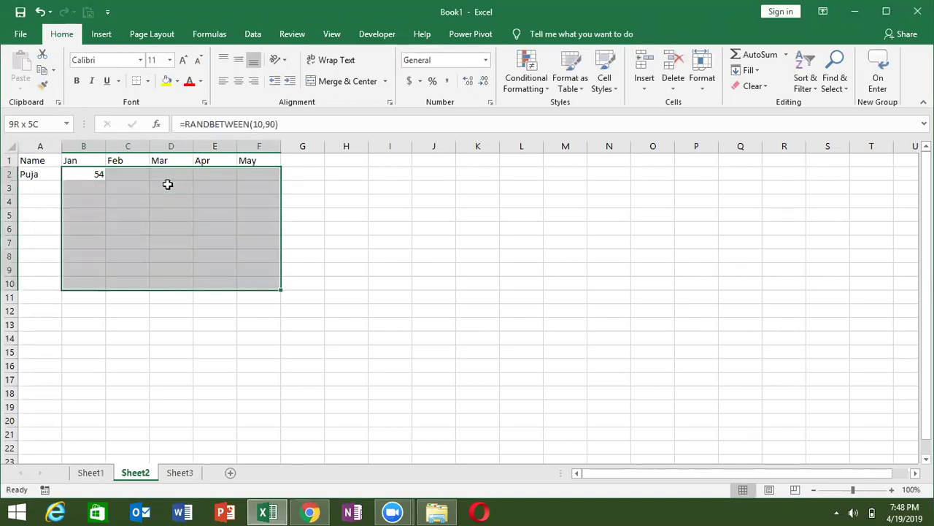
key("ctrl+v")
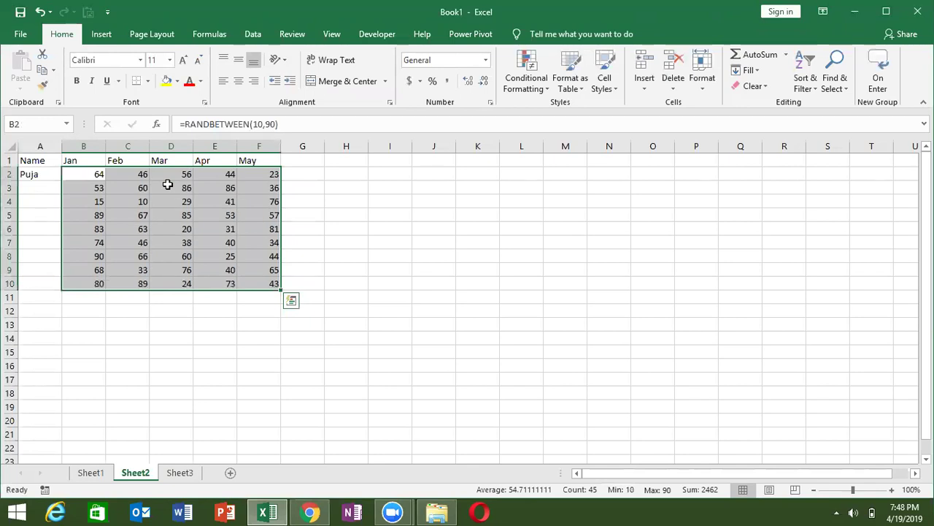
key("ctrl+c")
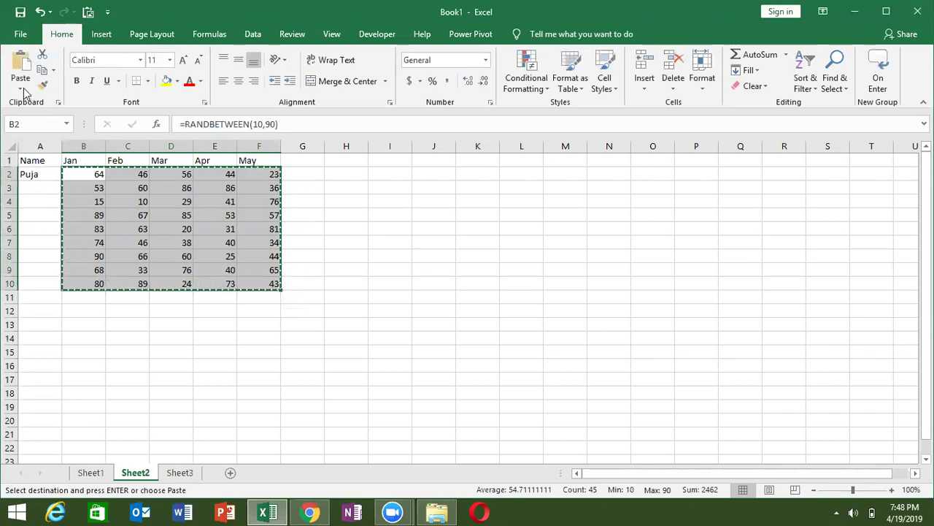
Paste B2:F10 back as values, then fill column A's names down to row 10
left_click(21, 88)
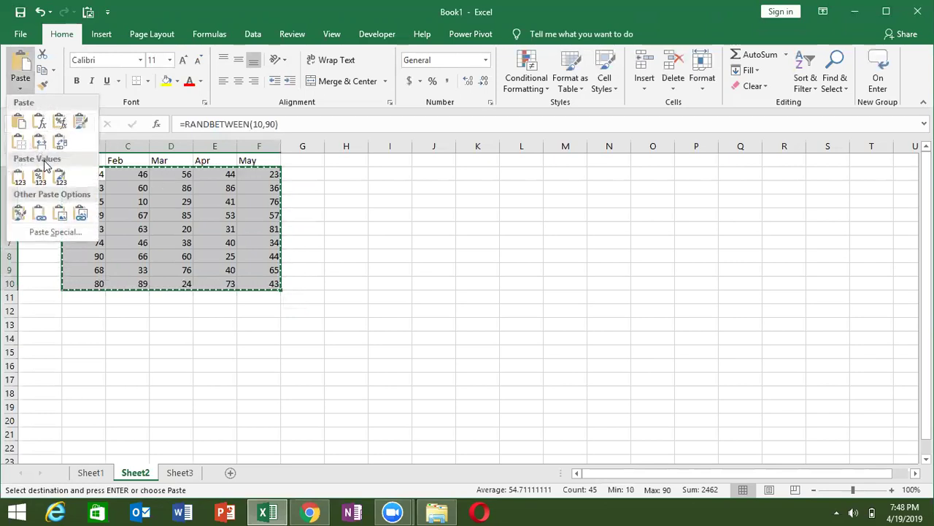
left_click(19, 177)
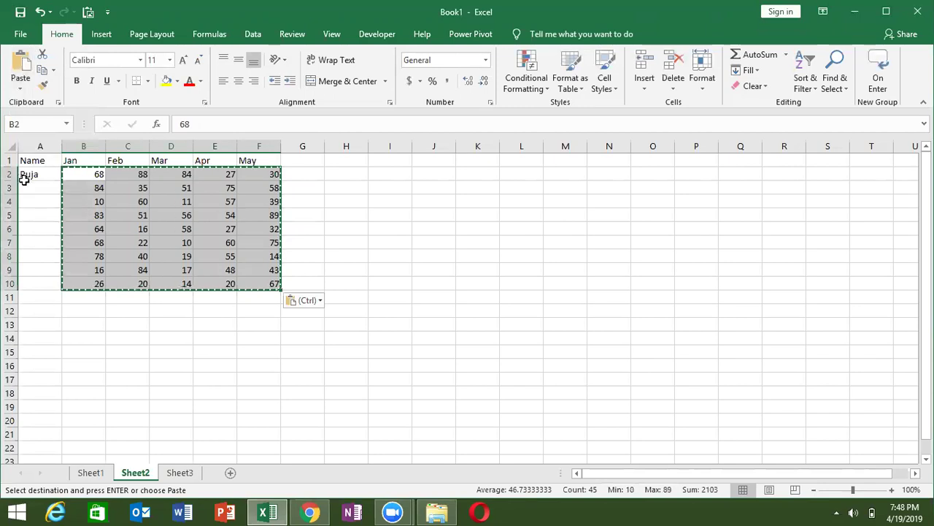
left_click(31, 179)
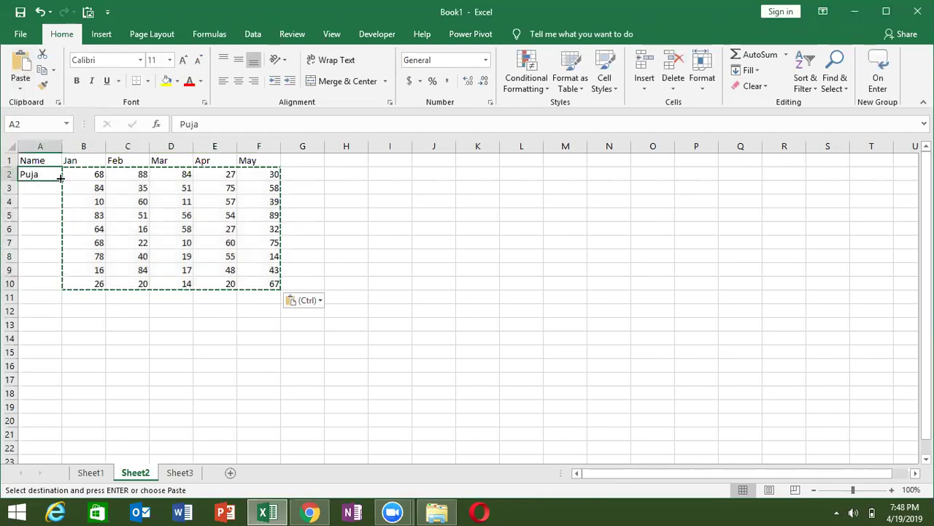
double_click(60, 177)
left_click(90, 174)
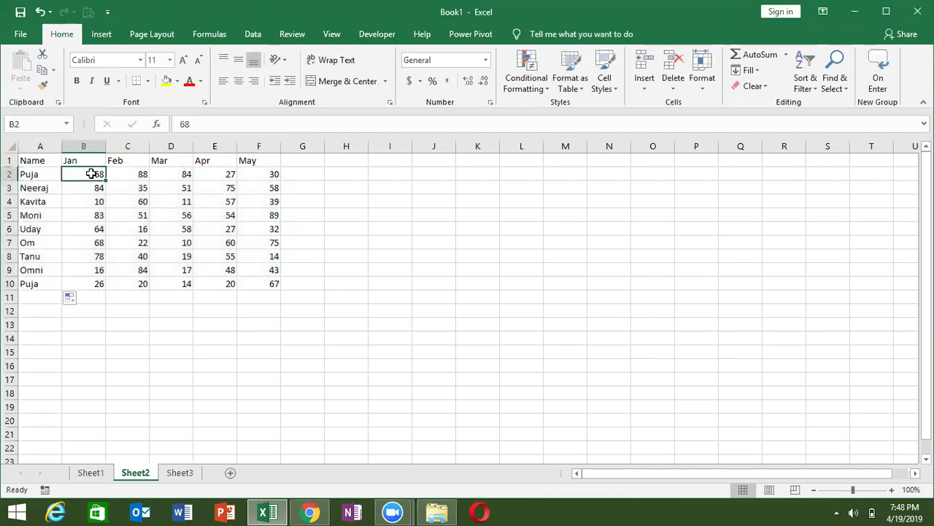
Copy the Jan–May headers from B1:F1 into H1:L1
key("Up")
key("ctrl+shift+Right")
key("ctrl+c")
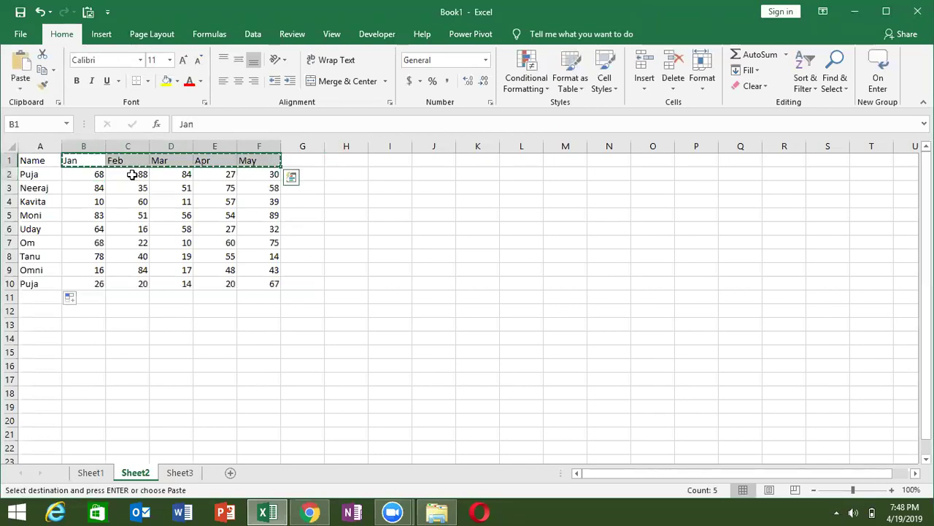
key("Right")
key("Right")
key("Right")
key("Right")
key("ctrl+v")
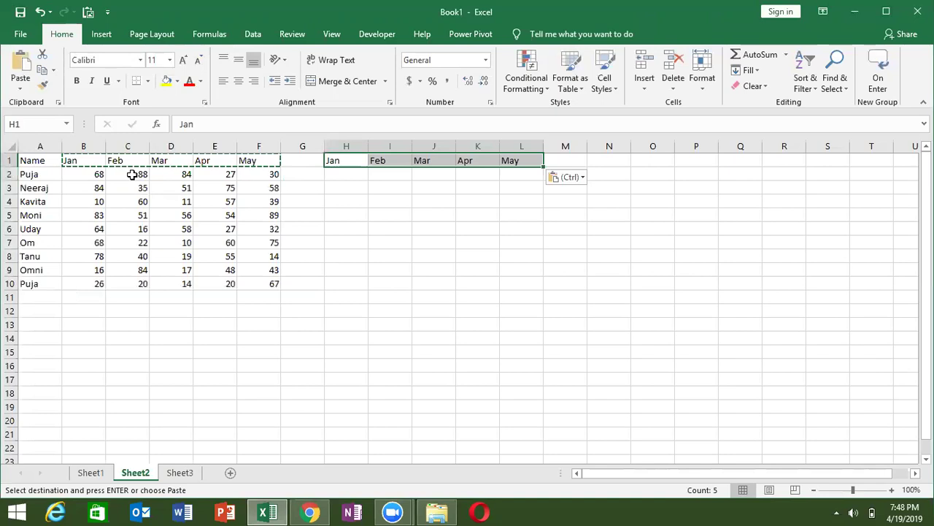
key("Left")
key("Left")
key("Right")
key("Right")
Enter =RANDBETWEEN(10,90) in cell H2
key("Down")
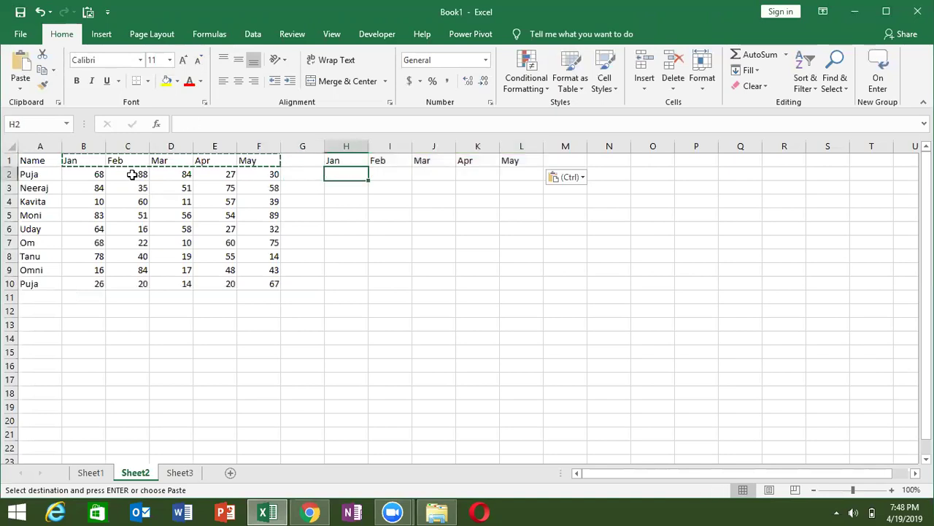
type("=ra")
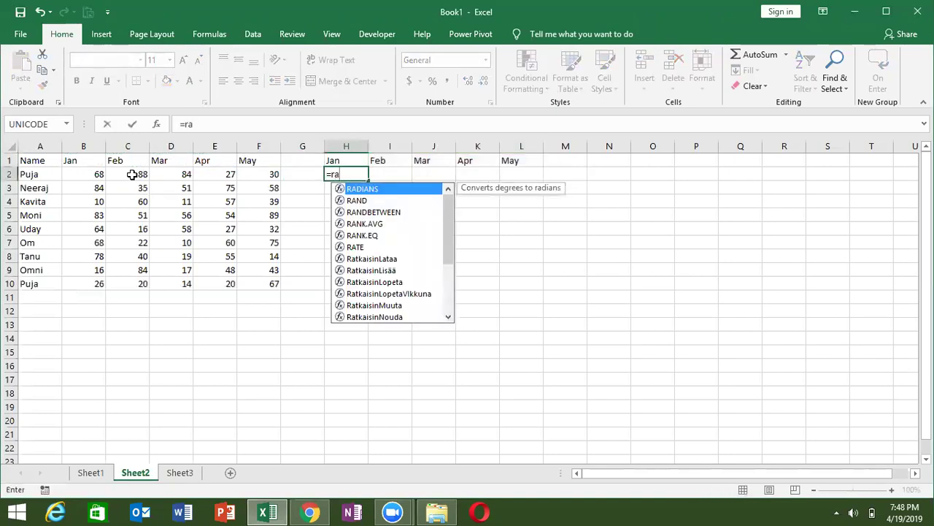
key("Down")
key("Down")
key("Tab")
type("1")
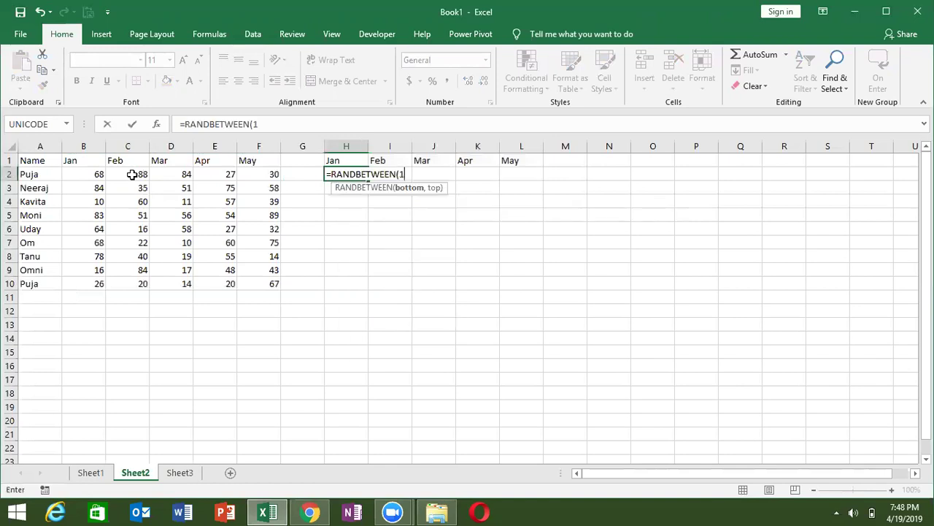
type("0,90")
key("Return")
Fill the RANDBETWEEN formula across and down through H2:L10, then copy the block
key("Up")
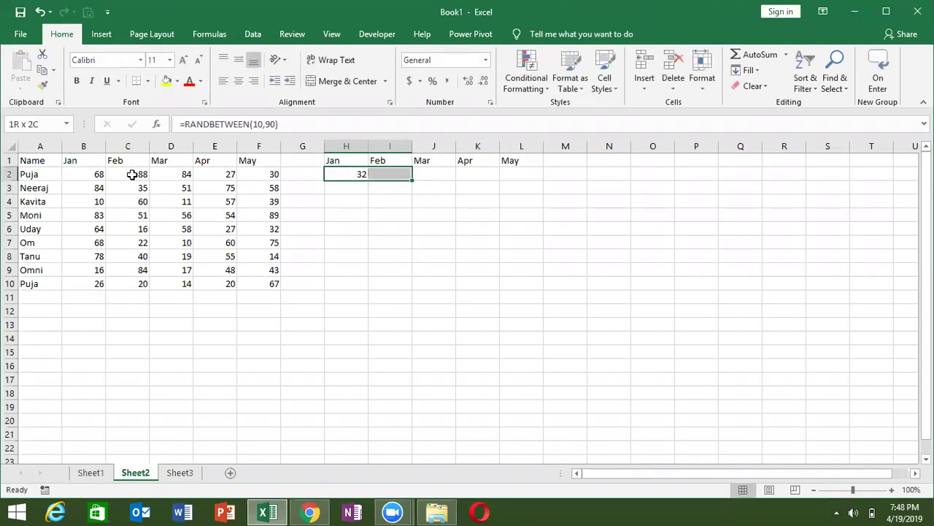
key("shift+Right")
key("shift+Right")
key("shift+Right")
key("ctrl+r")
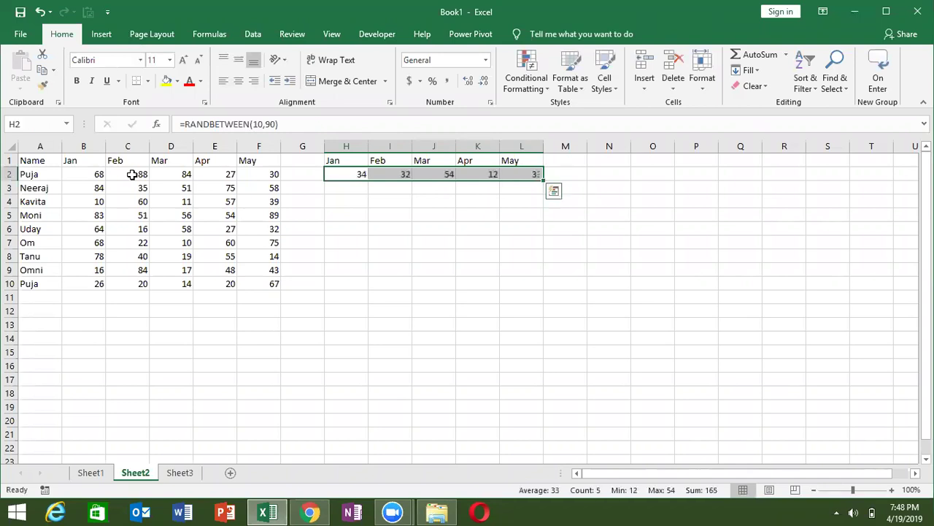
key("shift+Down")
key("shift+Down")
key("shift+Down")
key("shift+Down")
key("shift+Down")
key("shift+Down")
key("ctrl+d")
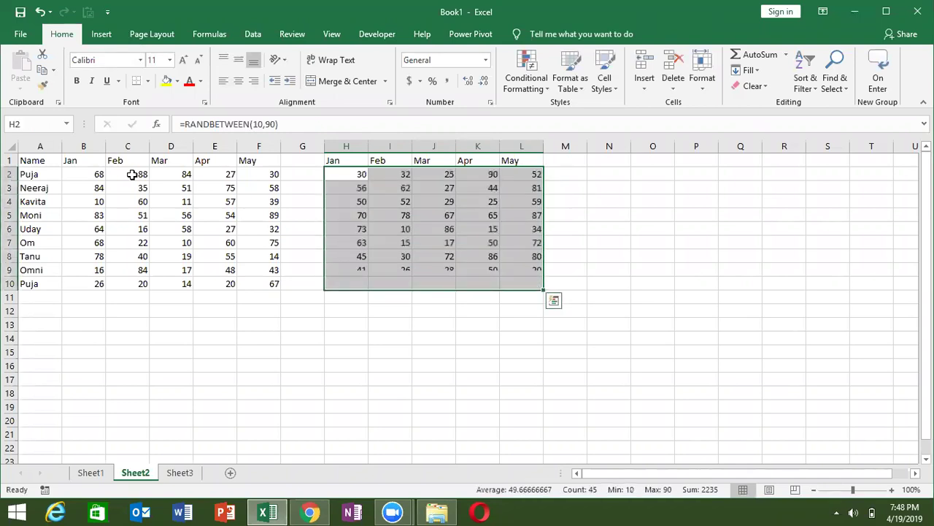
key("ctrl+c")
Paste H2:L10 back over itself as values so the random numbers become fixed
left_click(29, 90)
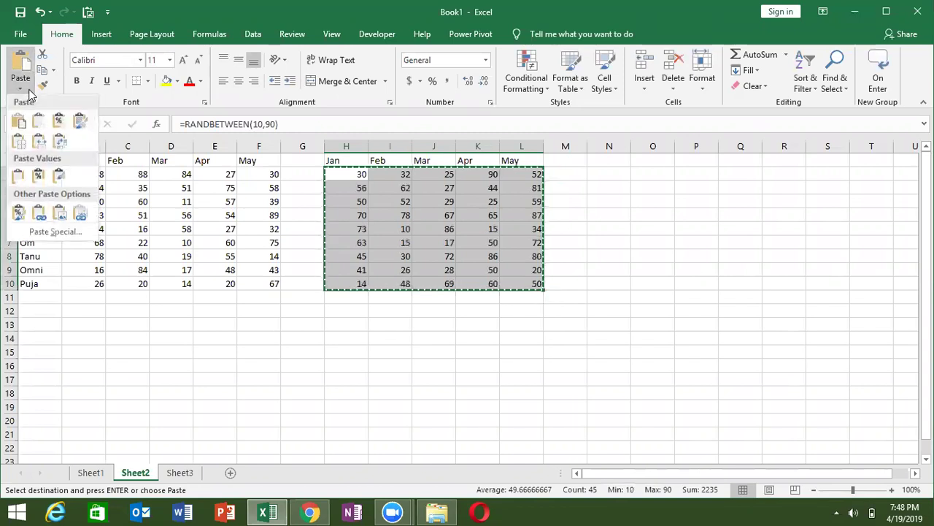
left_click(23, 175)
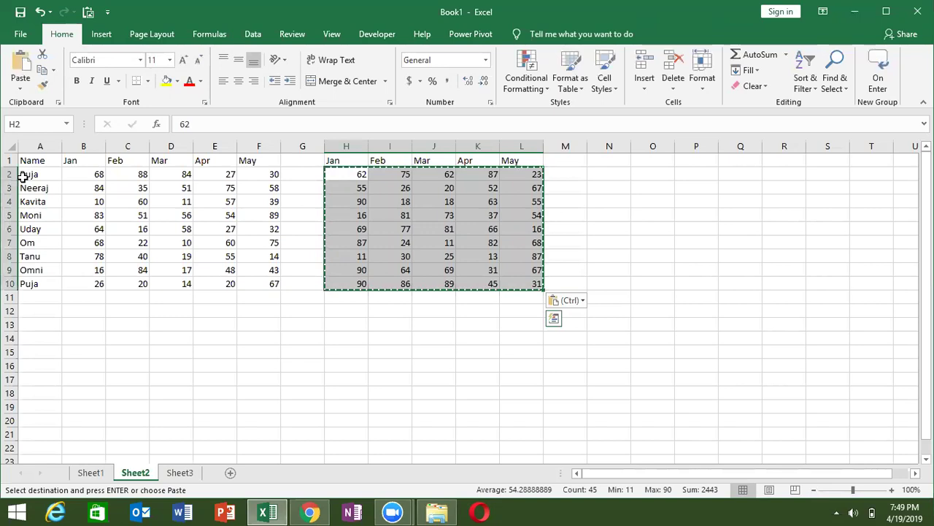
key("Escape")
key("Down")
key("Down")
key("Down")
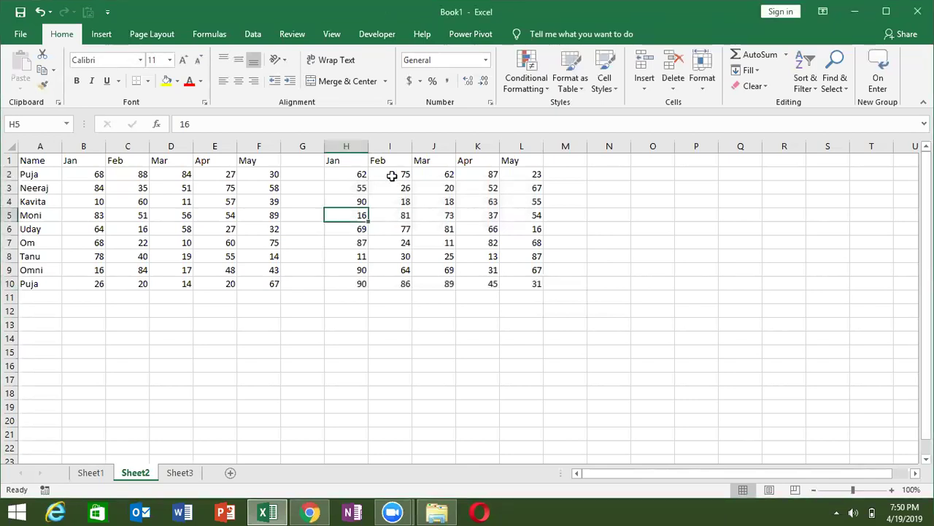
left_click(363, 175)
key("ctrl+shift+Right")
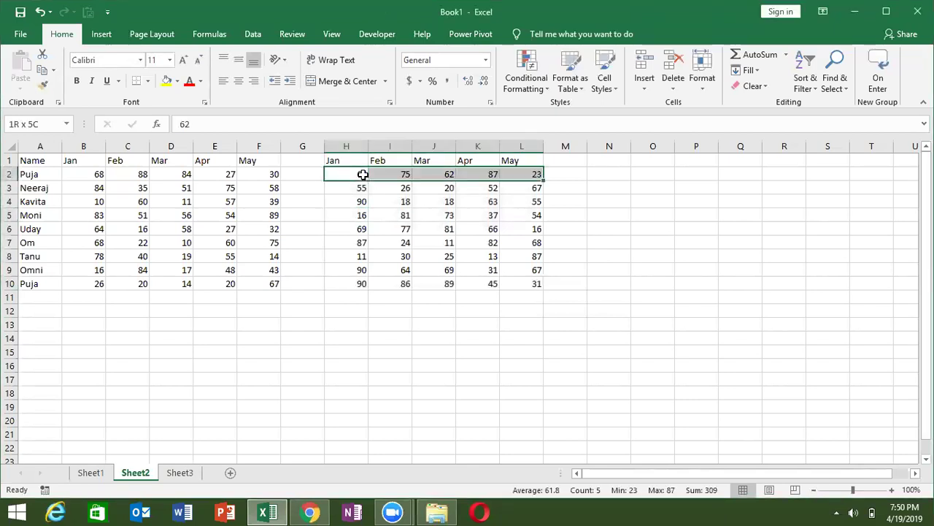
key("ctrl+shift+Down")
key("ctrl+c")
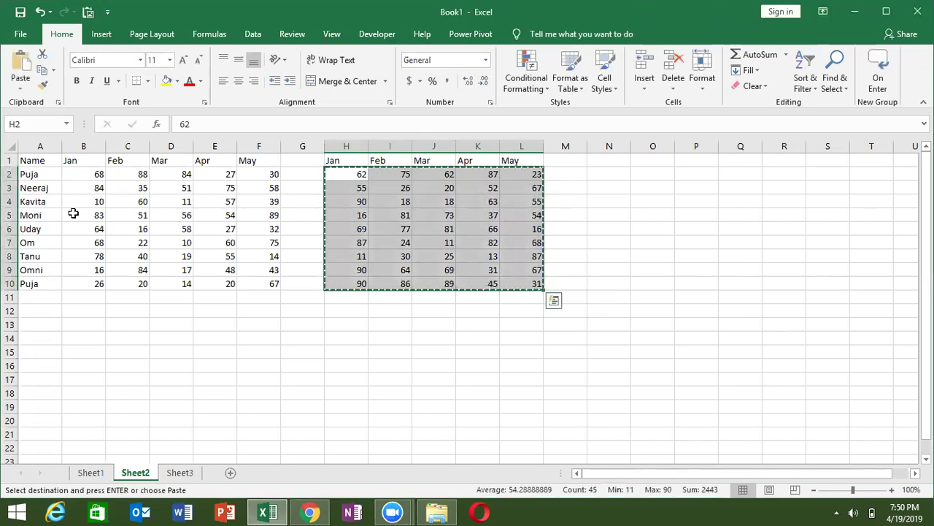
left_click(82, 176)
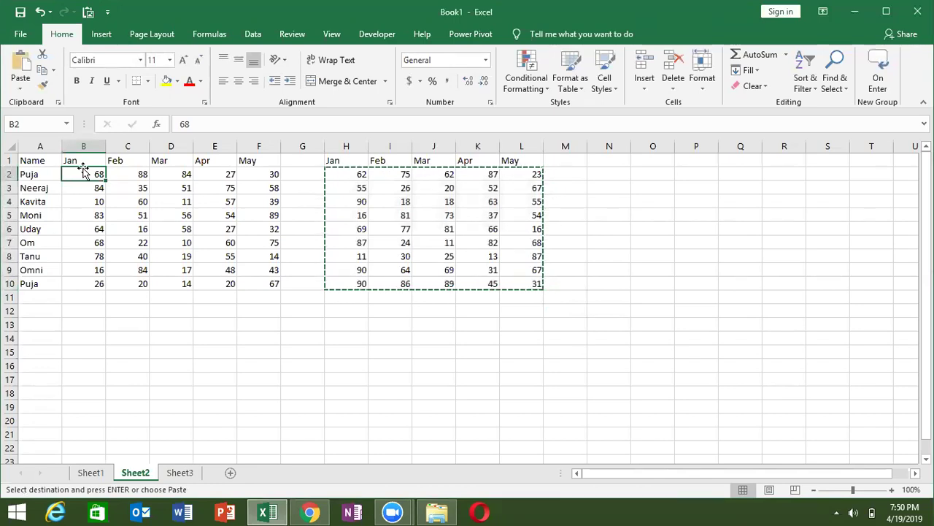
right_click(84, 173)
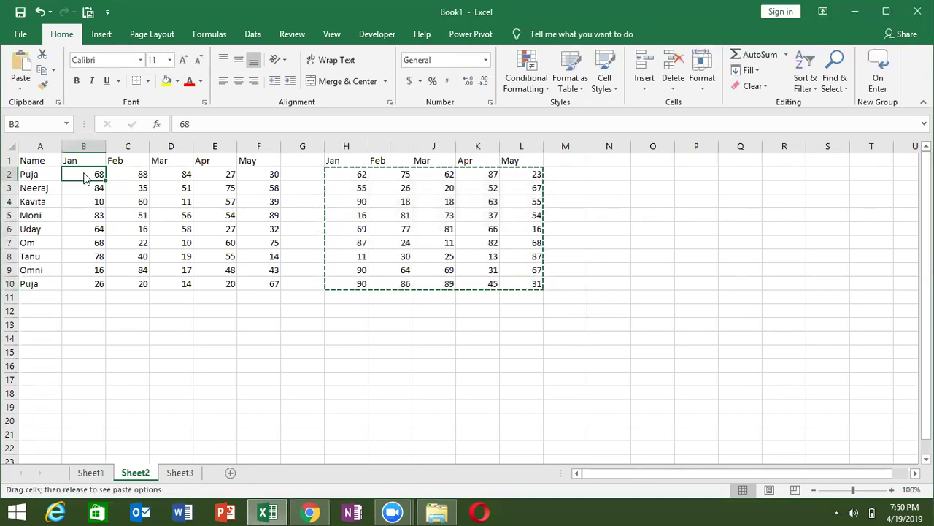
left_click(128, 250)
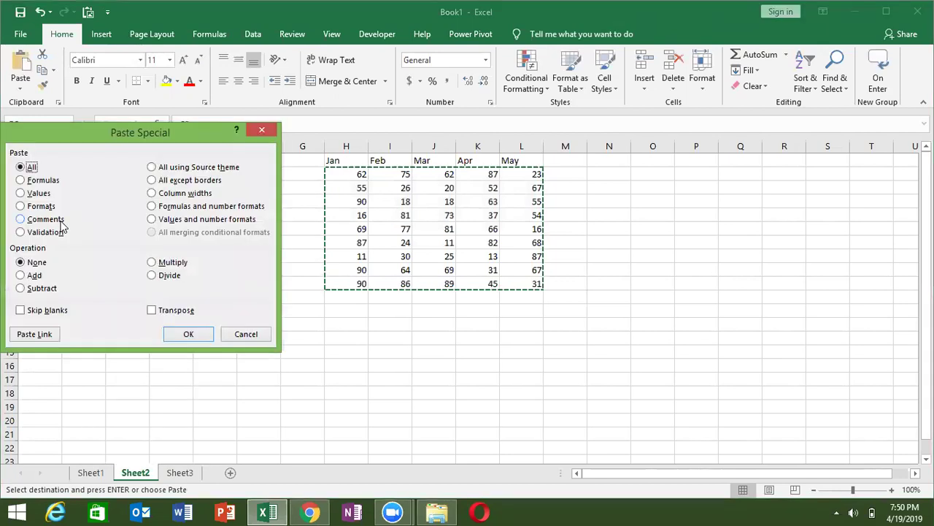
left_click(172, 276)
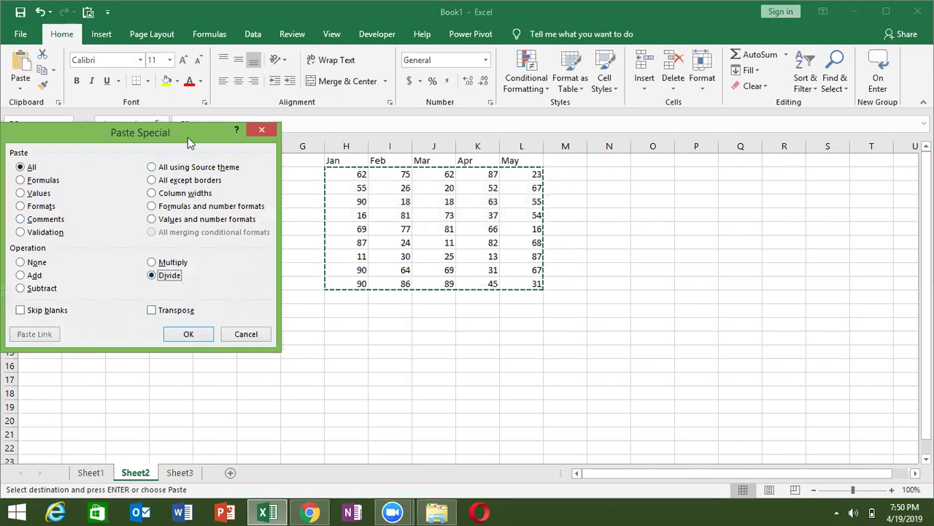
left_click_drag(188, 137, 768, 192)
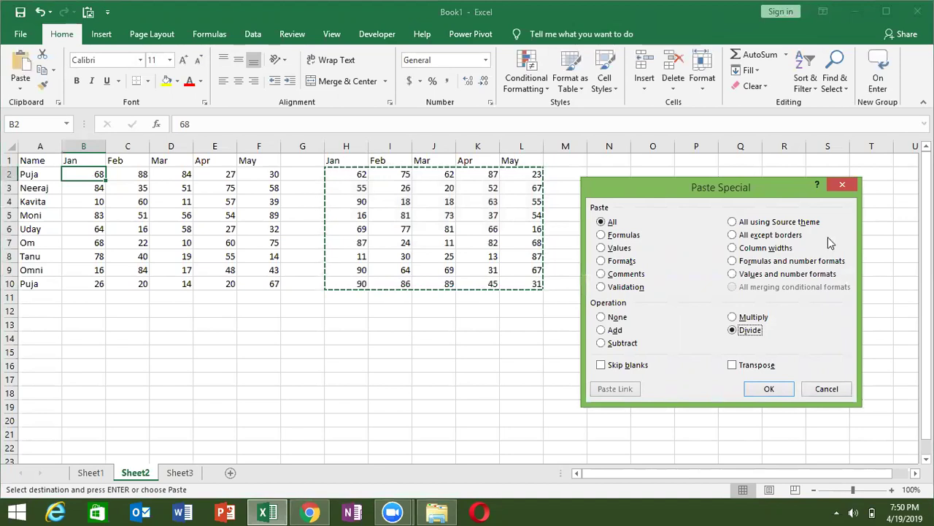
left_click(768, 390)
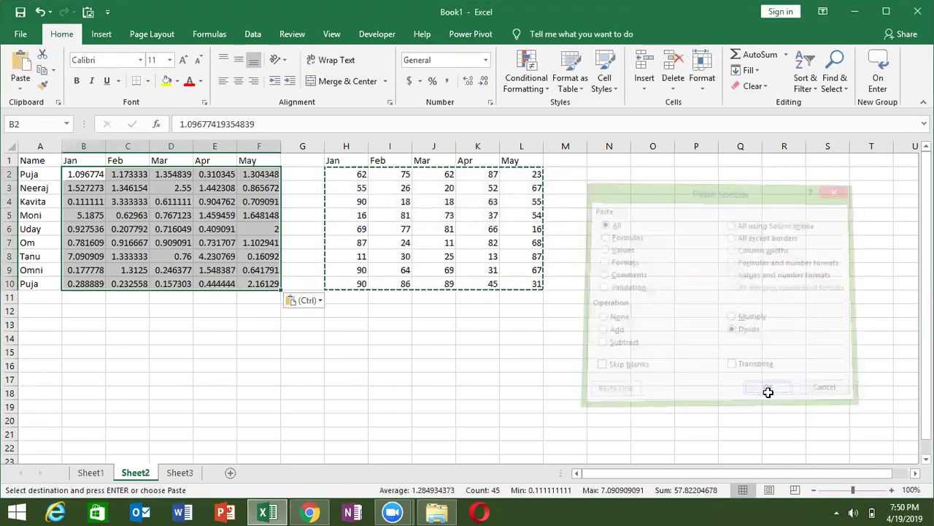
left_click(432, 81)
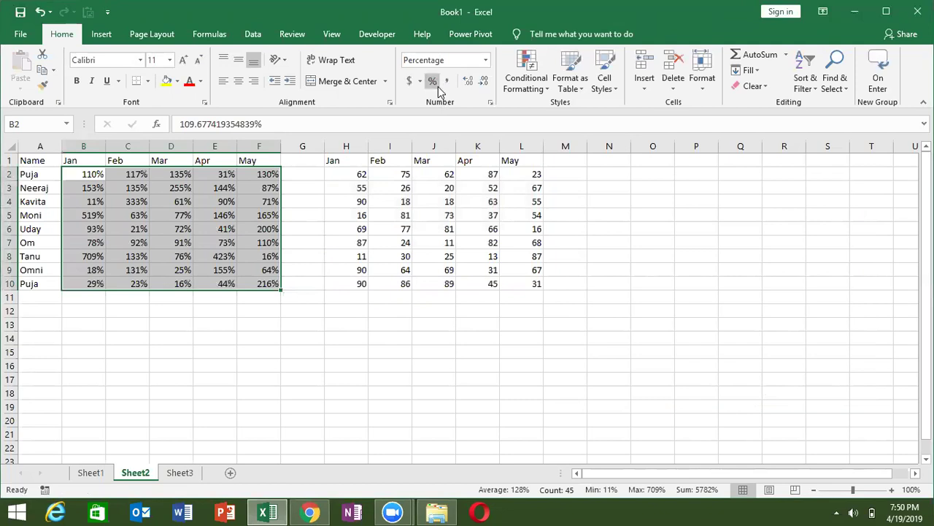
key("ctrl+z")
key("ctrl+z")
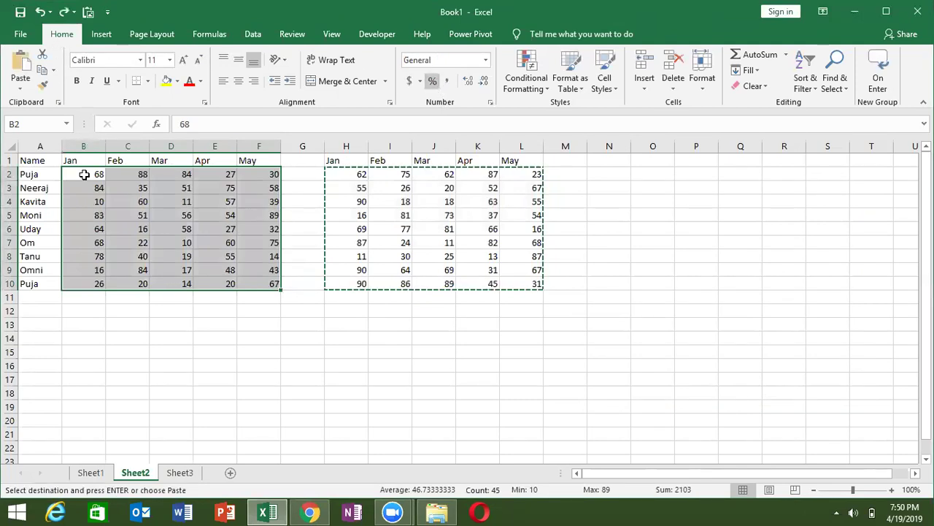
Enter =RANDBETWEEN(10,90) in cell B2
type("=ra")
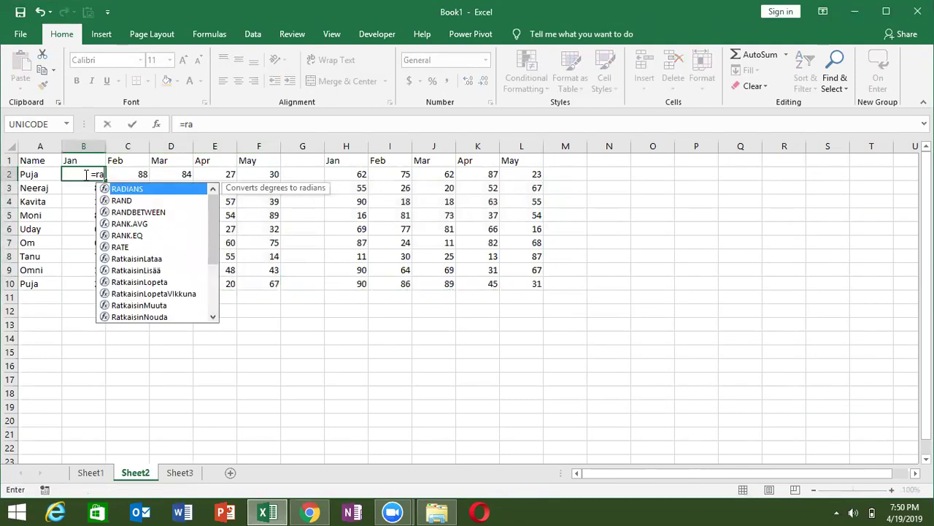
key("Down")
key("Down")
key("Tab")
type("10,90")
key("Return")
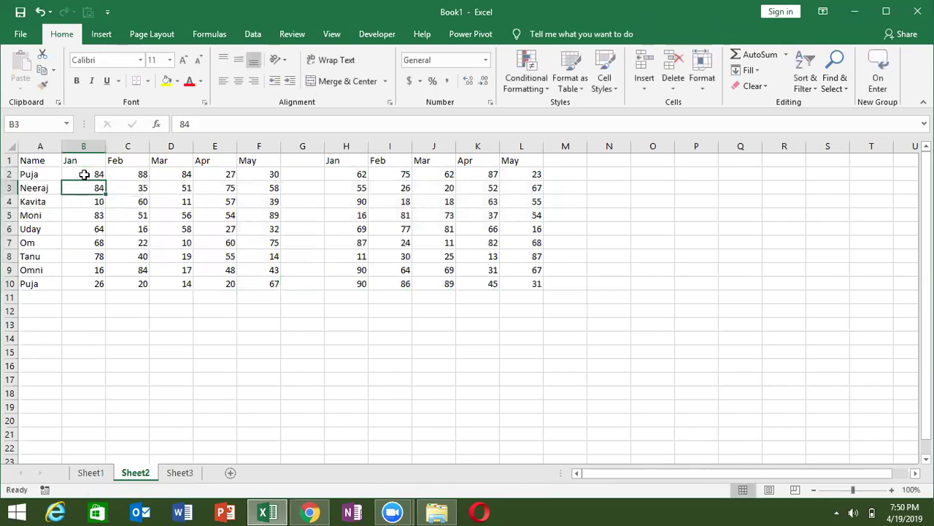
Fill the B2 formula down to B10 and across to F10
left_click(84, 175)
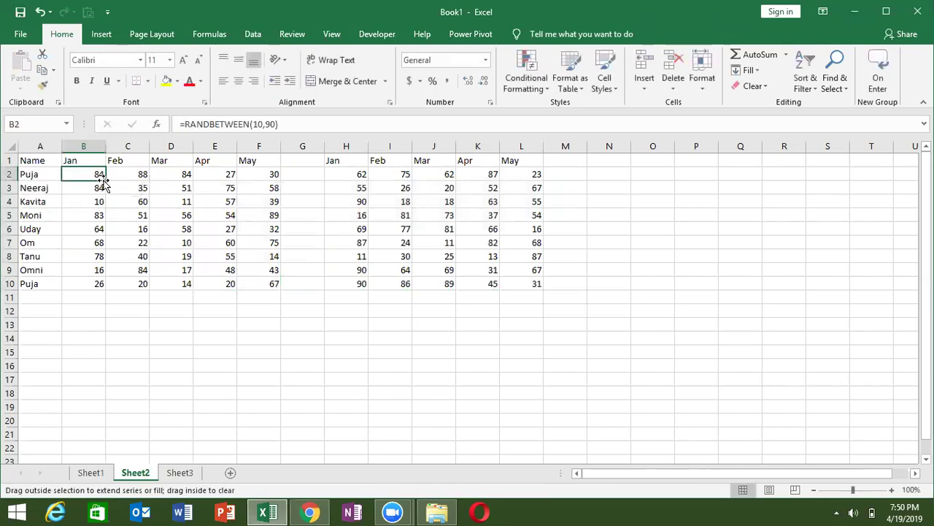
double_click(103, 181)
key("ctrl+shift+Right")
key("ctrl+r")
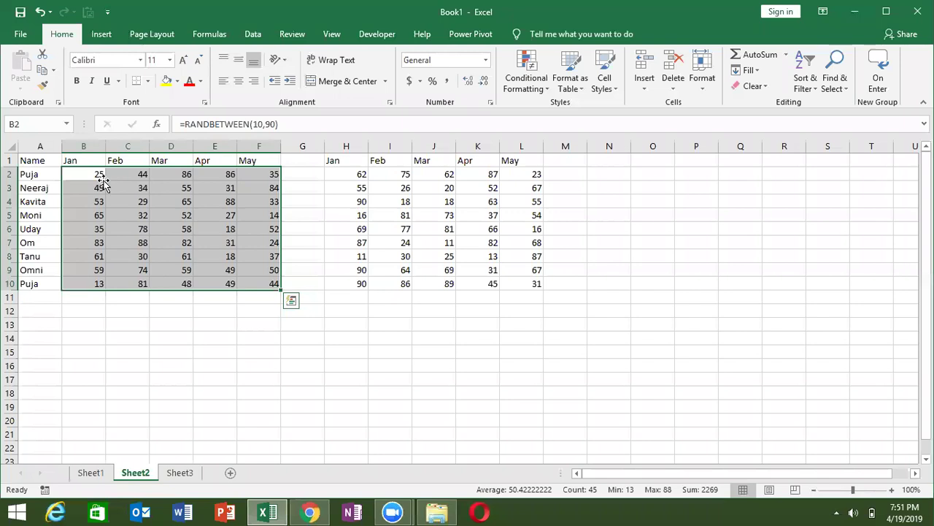
left_click(361, 188)
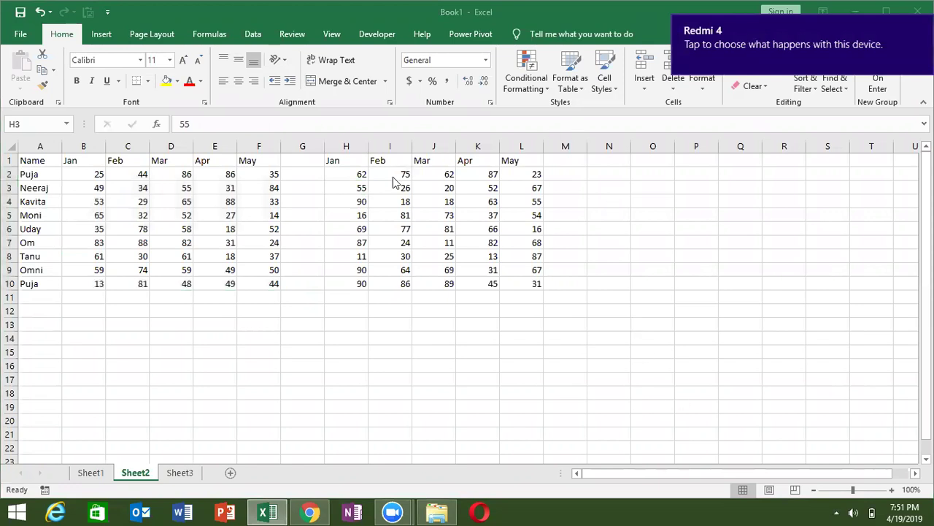
Copy H2:L10 and Paste Special it onto B2 with the Divide operation
key("Up")
key("ctrl+shift+Right")
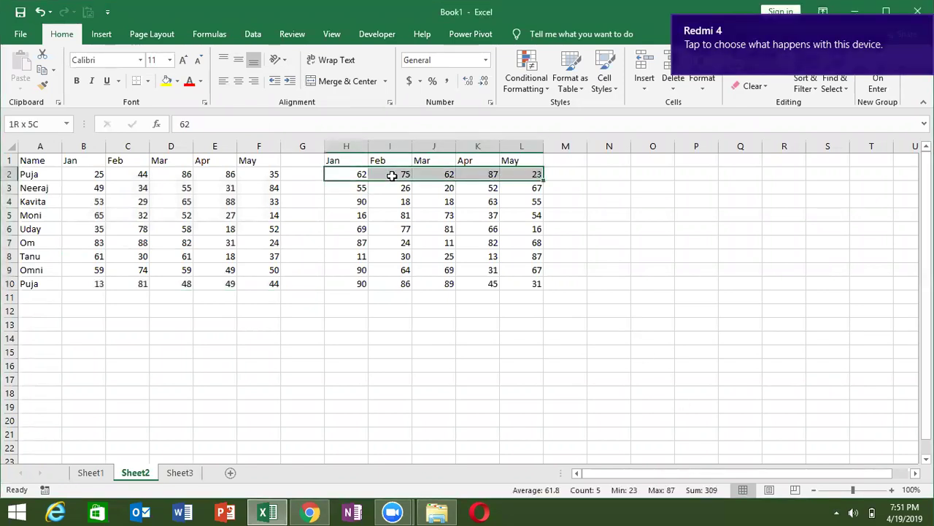
key("ctrl+shift+Down")
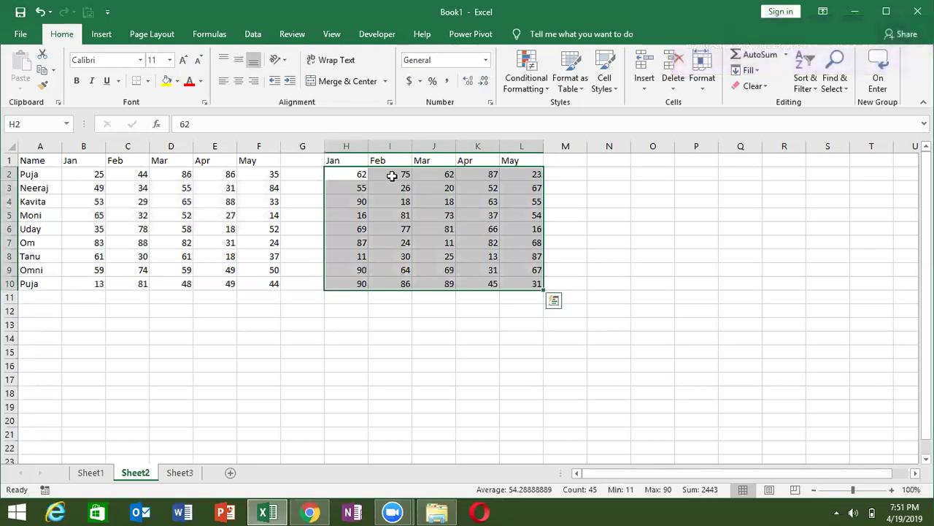
key("ctrl+c")
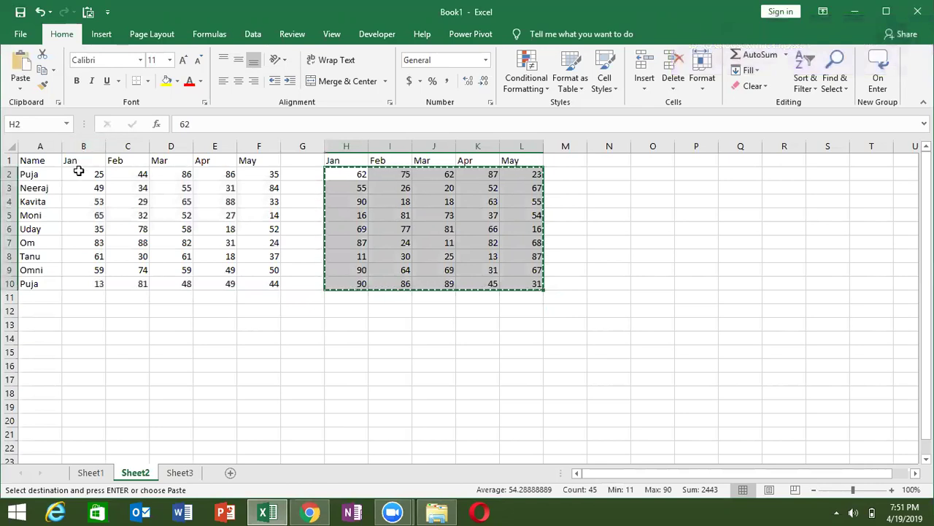
left_click(78, 173)
right_click(79, 172)
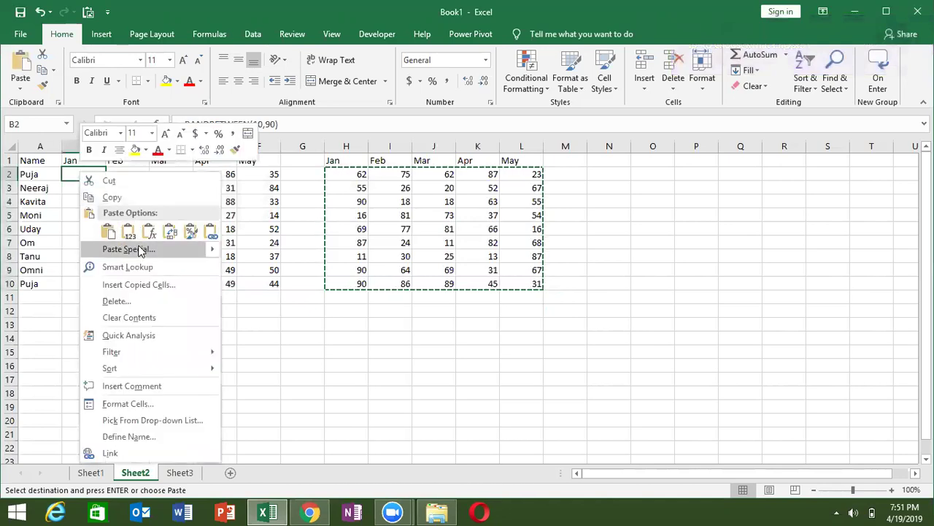
key("Return")
left_click(177, 276)
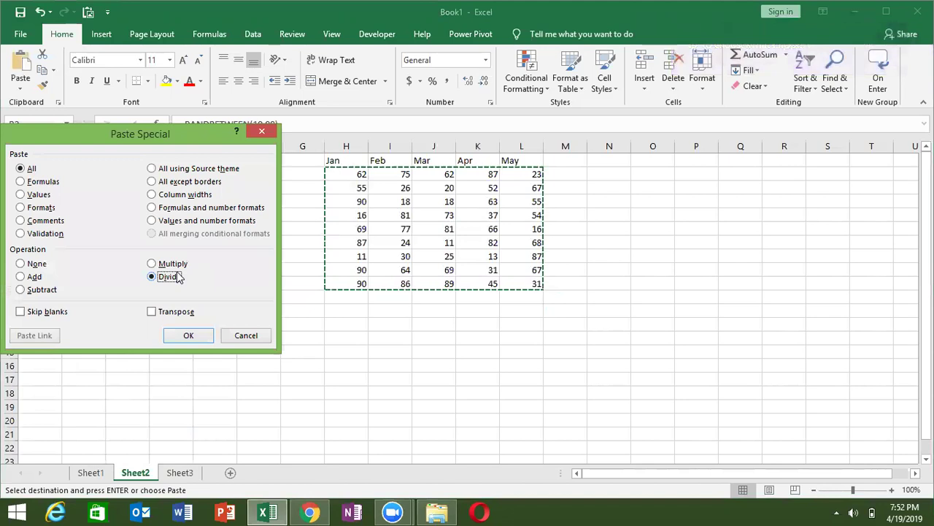
left_click(190, 336)
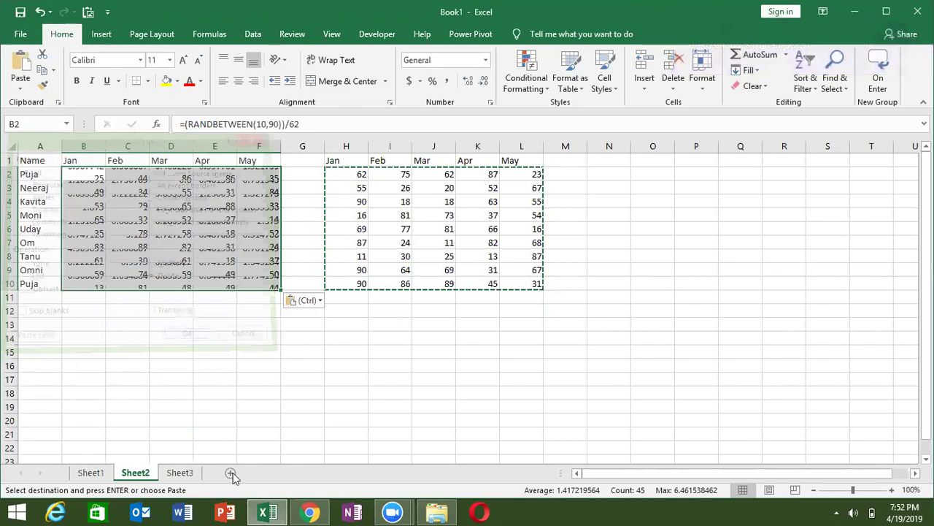
On Sheet3, type a Sales heading in A1 with 85, 36, 65, 47, 85 below it
left_click(171, 469)
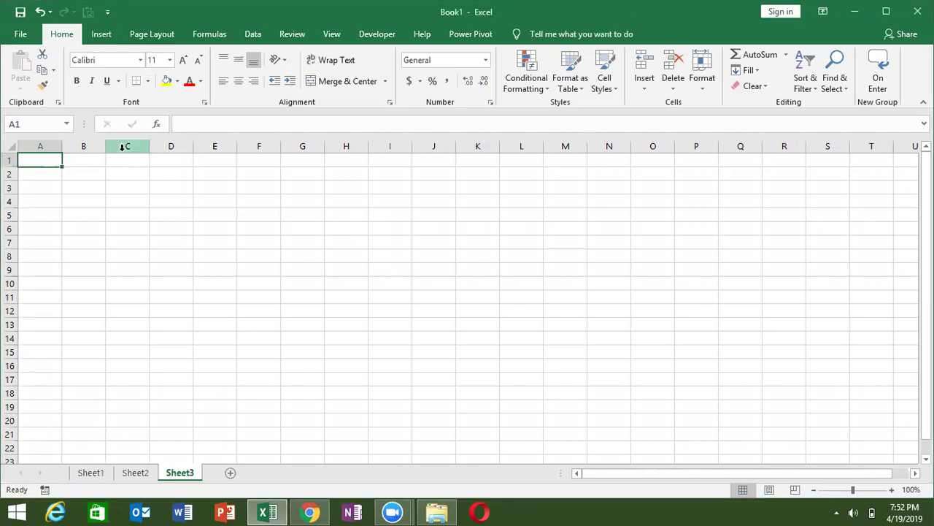
type("SAles")
key("Return")
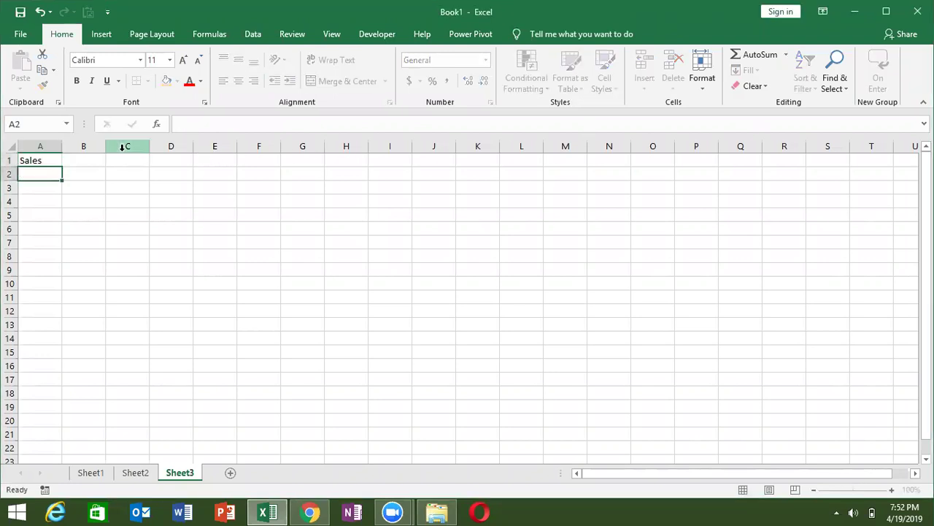
type("85")
key("Return")
type("36")
key("Return")
type("65")
key("Return")
type("47")
key("Return")
type("85")
key("Return")
Enter the remaining Sales figures, from 25 in A7 through 69 in A21
type("25")
key("Return")
type("45")
key("Return")
type("65")
key("Return")
type("95")
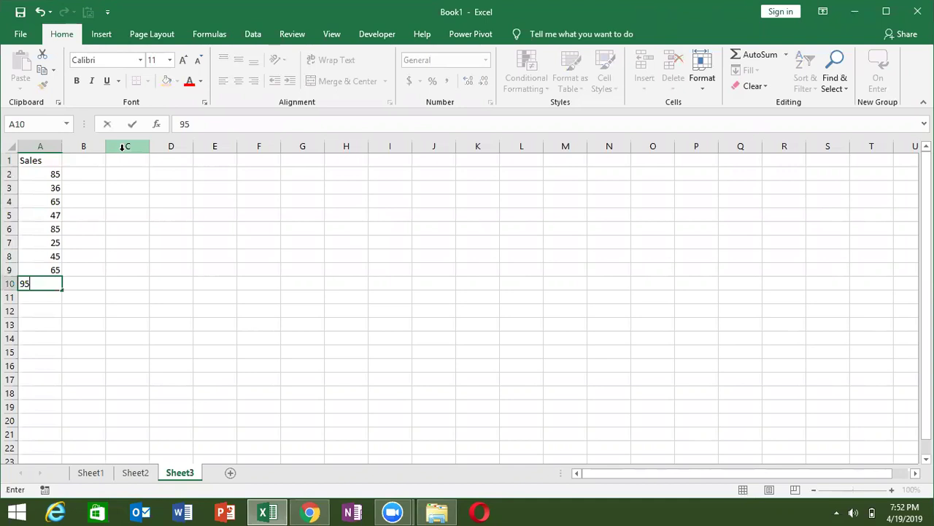
type("36 25 12 36 45 85 25 65 85 45")
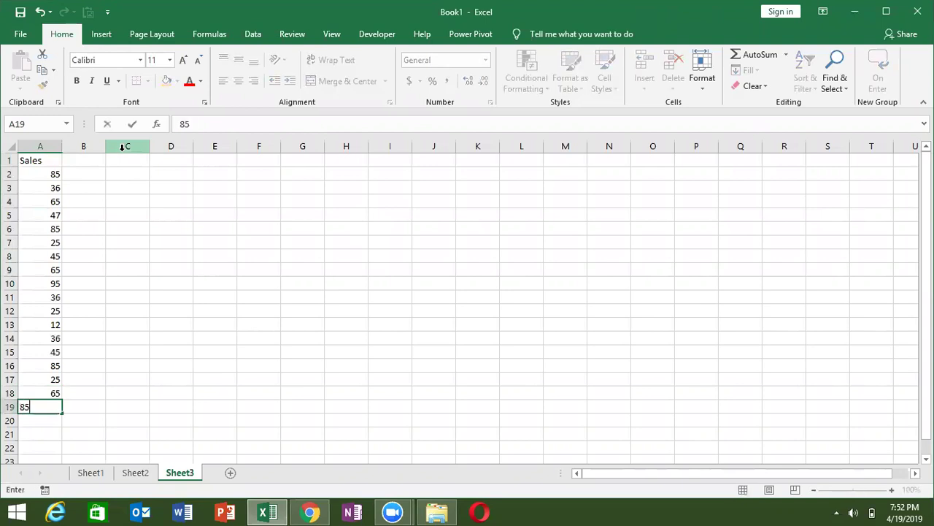
key("Return")
type("69")
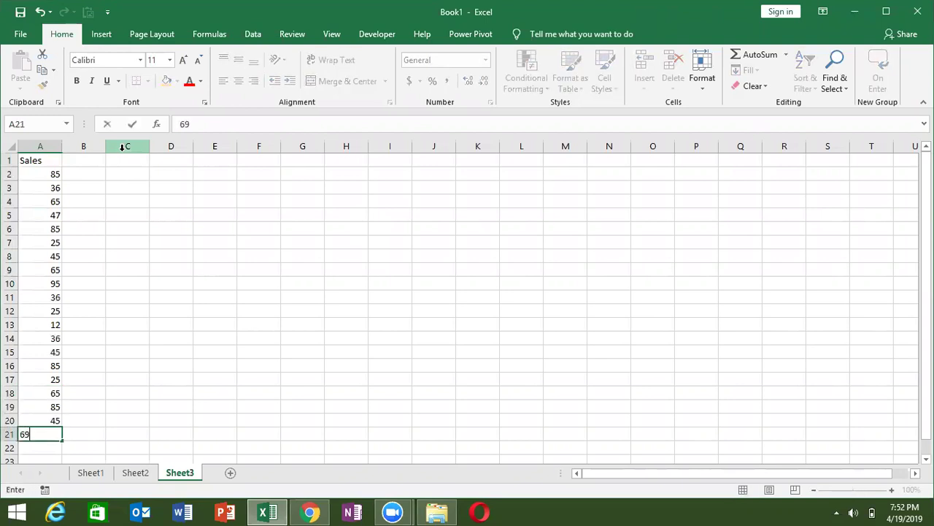
key("Return")
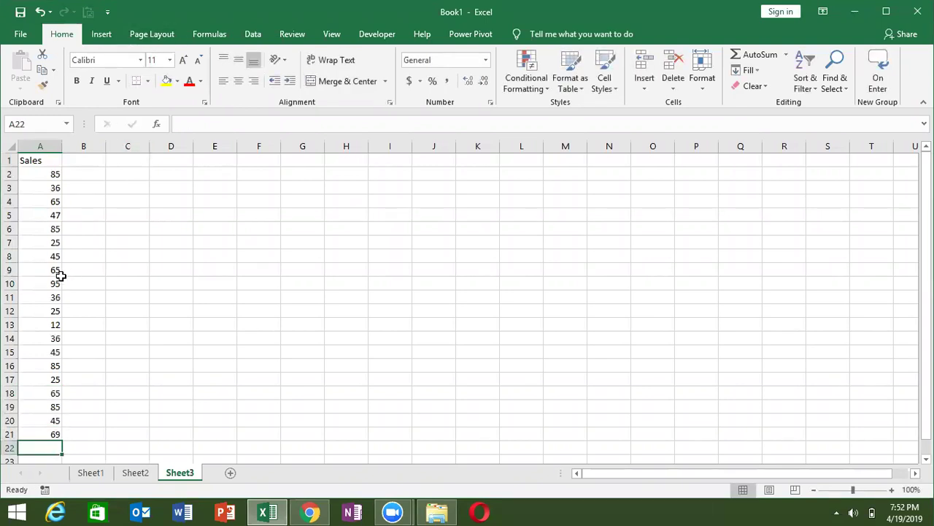
Put replacement values 60, 80 and 45 in B3, B6 and B9
left_click(43, 240)
key("ctrl+Down")
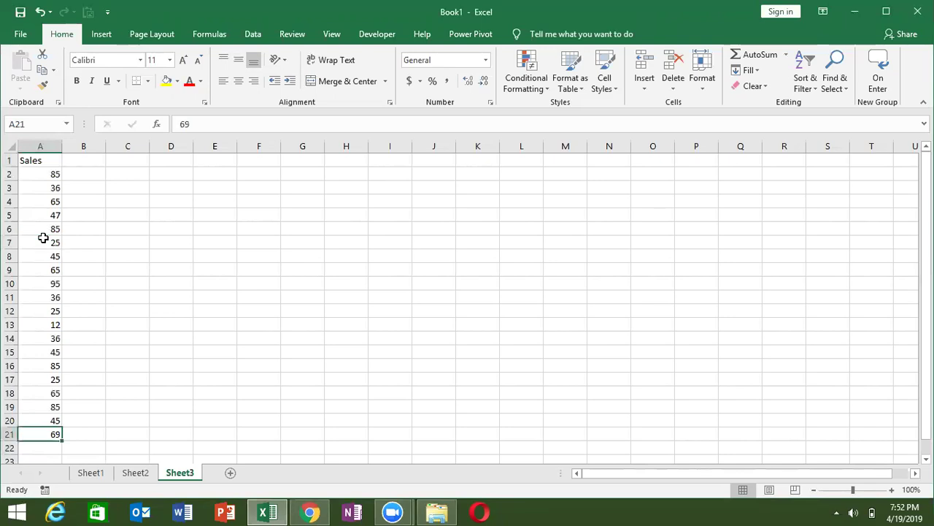
key("ctrl+Up")
key("Down")
key("Down")
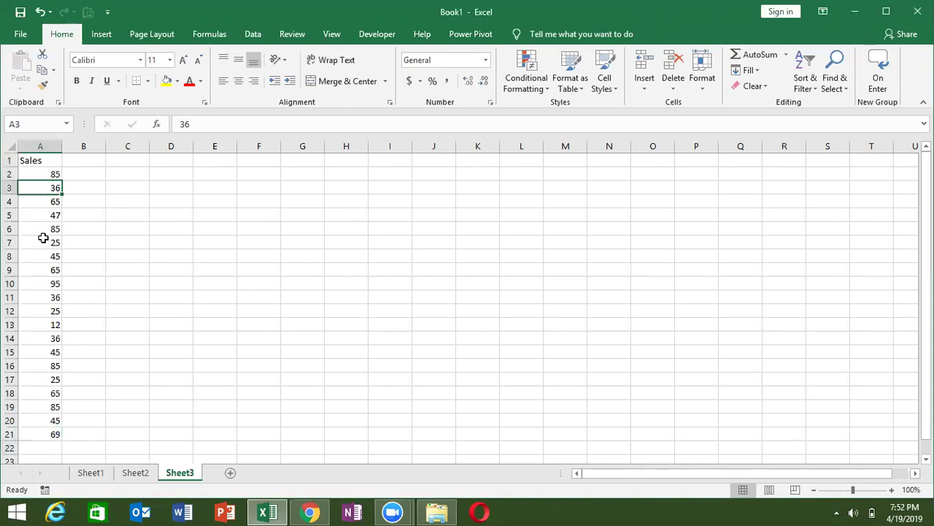
key("Right")
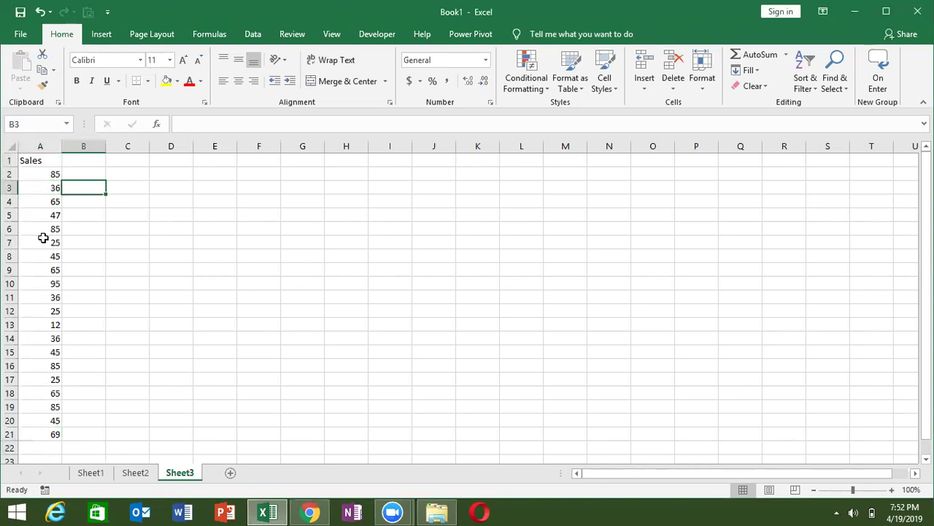
type("60")
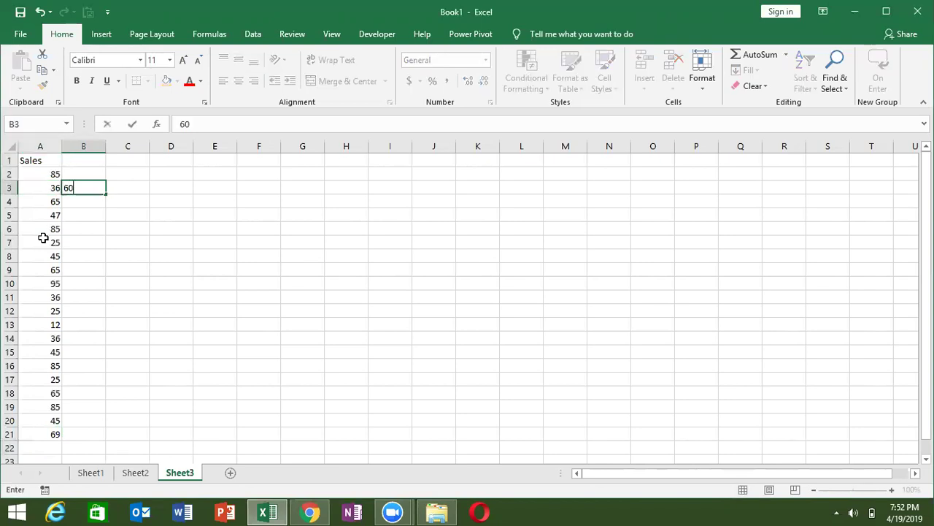
key("Down")
key("Down")
key("Down")
type("80")
key("Down")
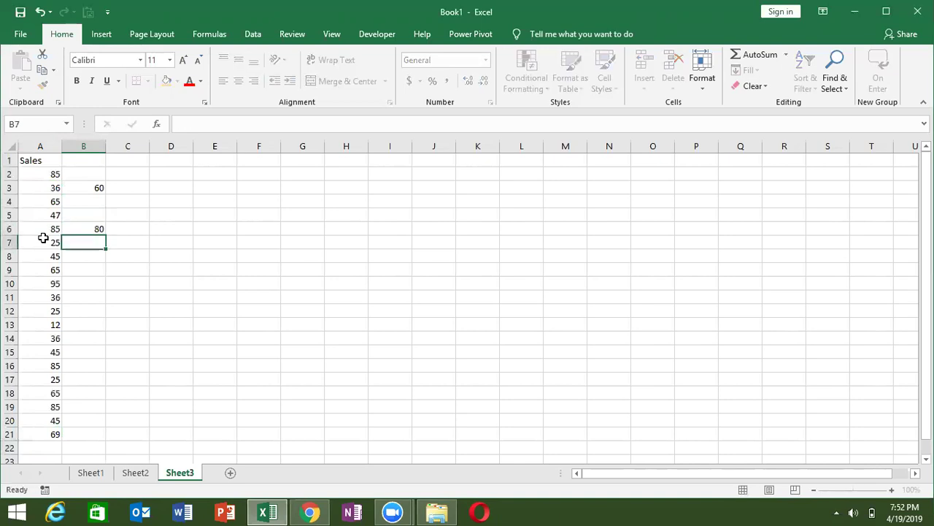
key("Down")
key("Down")
type("45")
key("Down")
key("Down")
Add 74 in B12 and 65 in B17, then copy column B
key("Down")
type("74")
key("Left")
key("Down")
key("Down")
key("Down")
key("Down")
key("Down")
key("Right")
type("65")
key("Down")
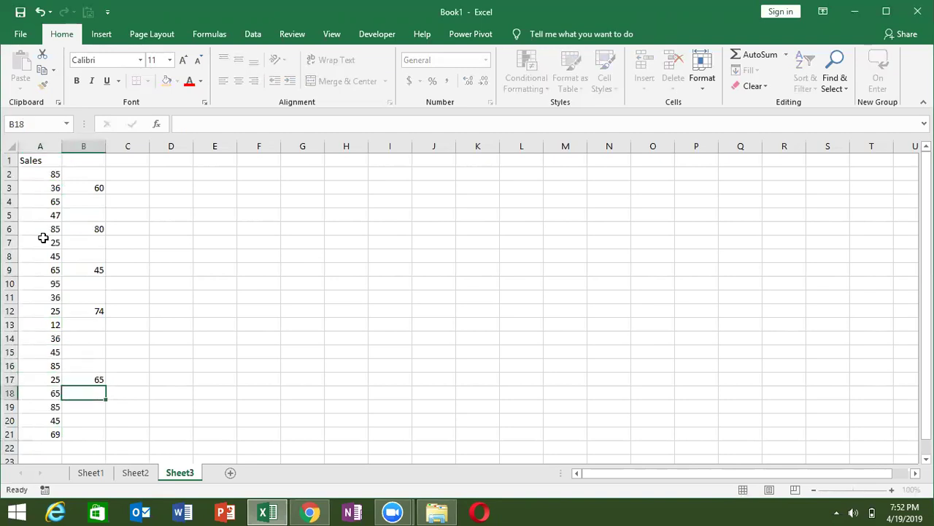
left_click(96, 146)
key("ctrl+c")
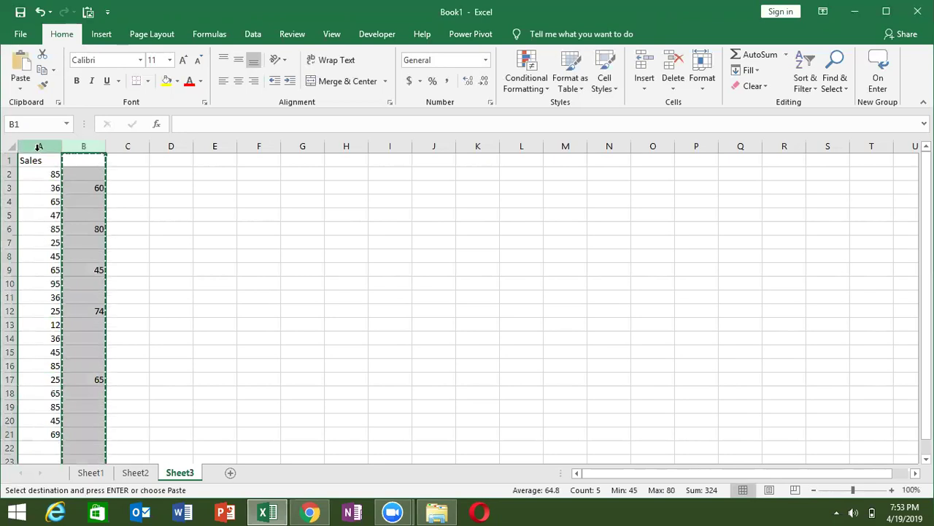
Paste Special column B onto column A with Skip blanks enabled
left_click(38, 147)
right_click(38, 146)
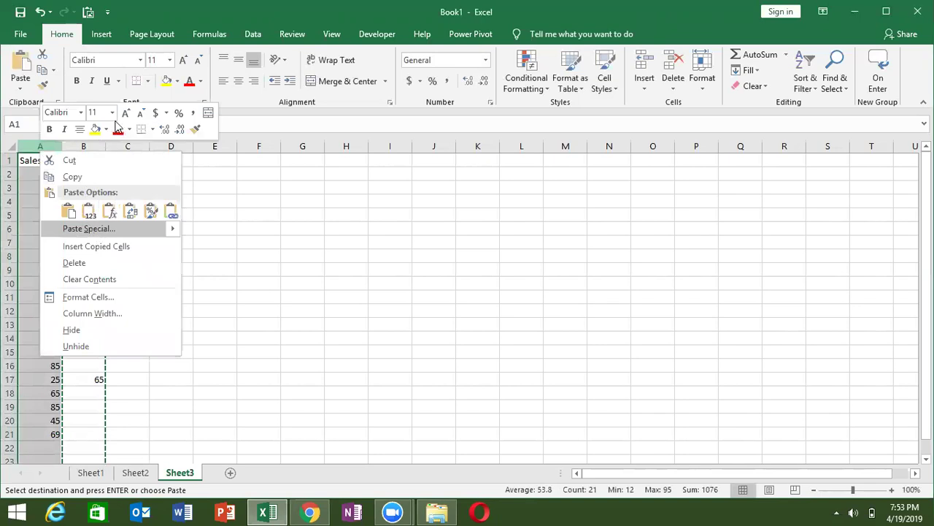
left_click(91, 229)
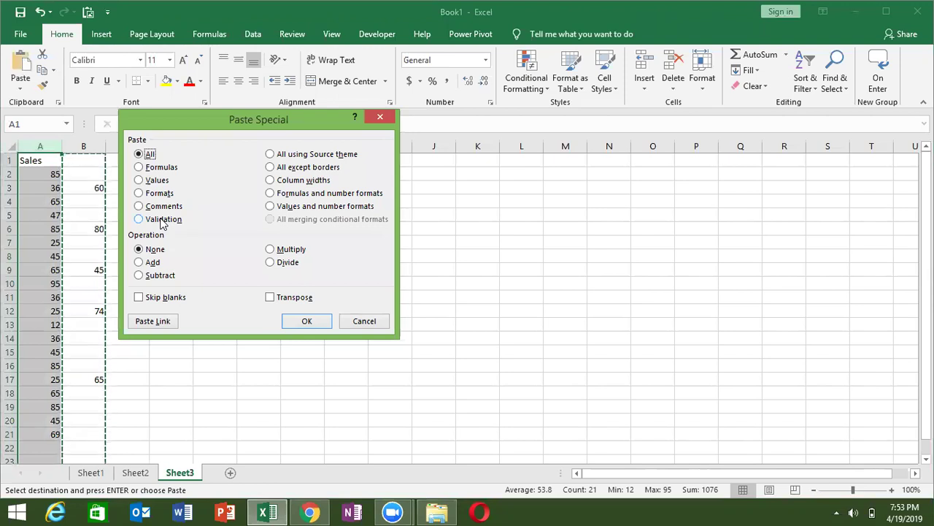
left_click(147, 303)
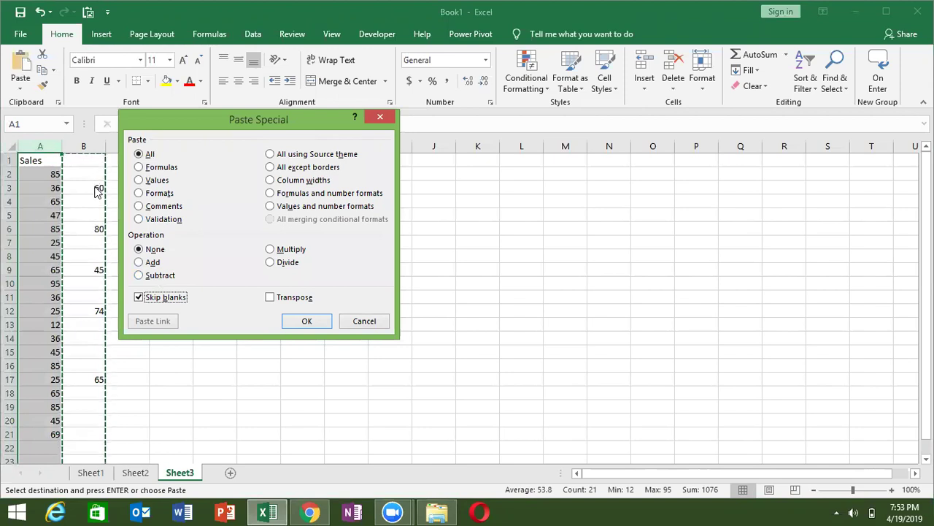
left_click(314, 326)
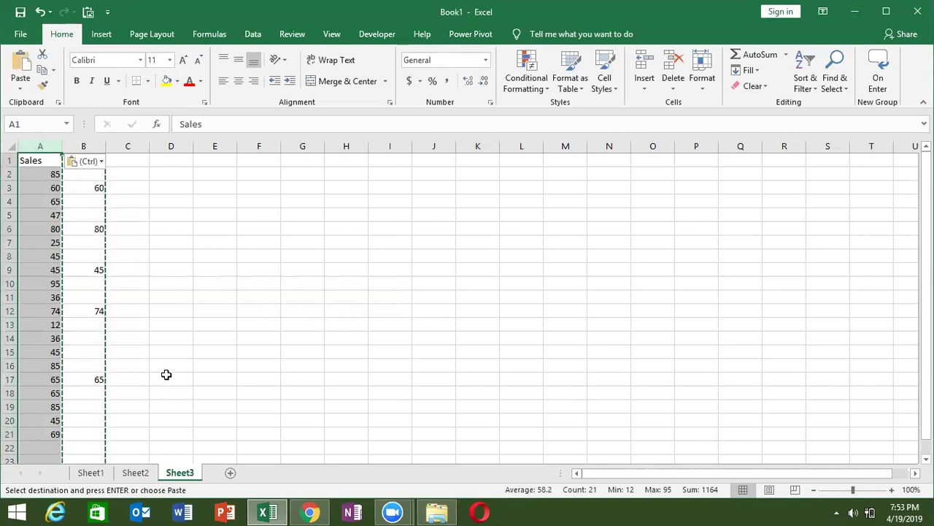
left_click(210, 282)
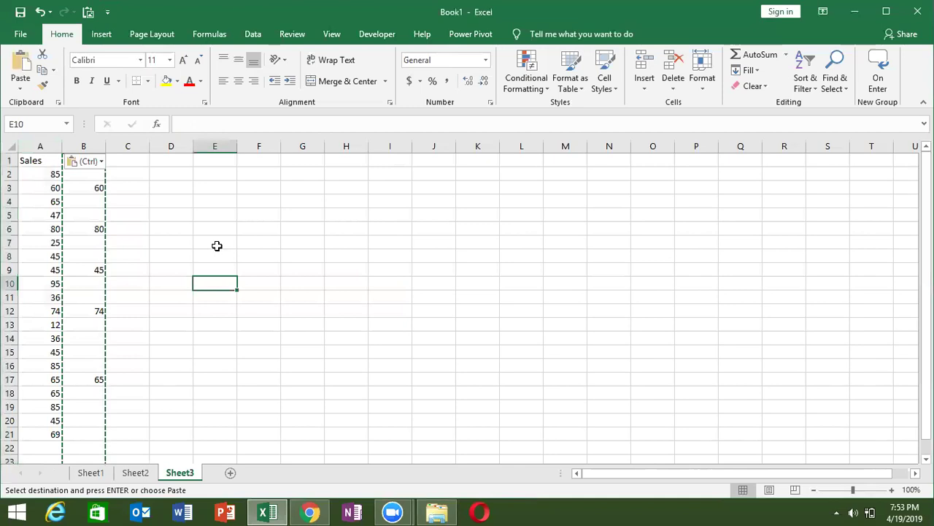
Label E7 'Month' and E8 'Sales'
left_click(219, 246)
type("Mon")
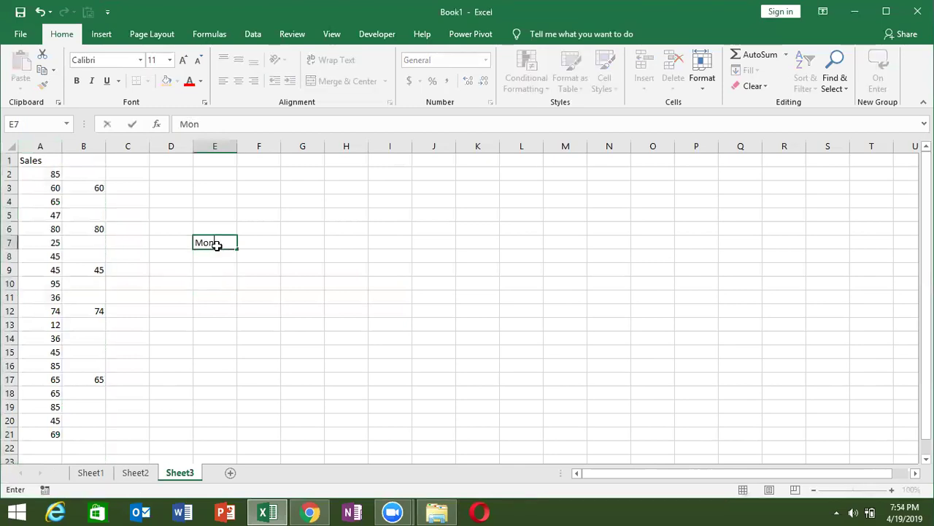
type("th")
key("Return")
type("Sale")
key("Return")
left_click(217, 246)
key("Down")
type("Sales")
key("Return")
left_click(216, 246)
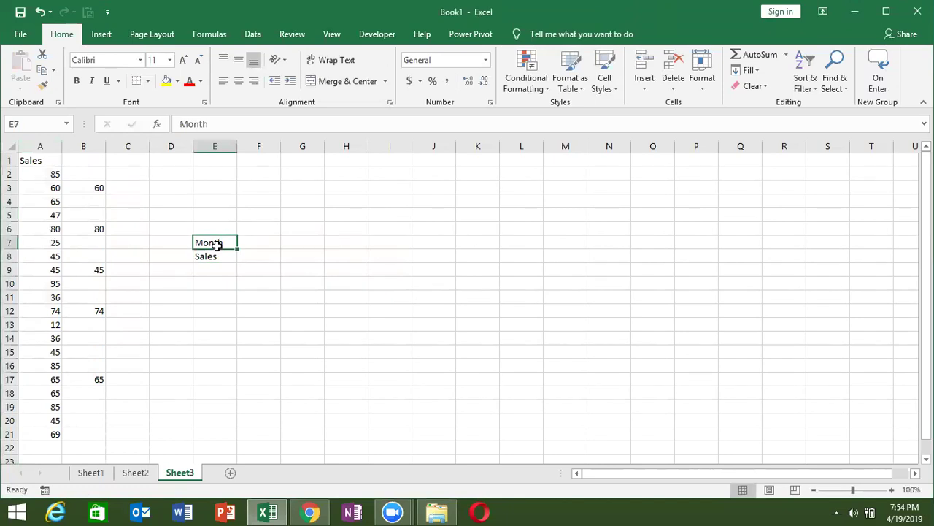
Enter Jan in F7 and fill the month series through May in J7
key("Right")
type("Jan")
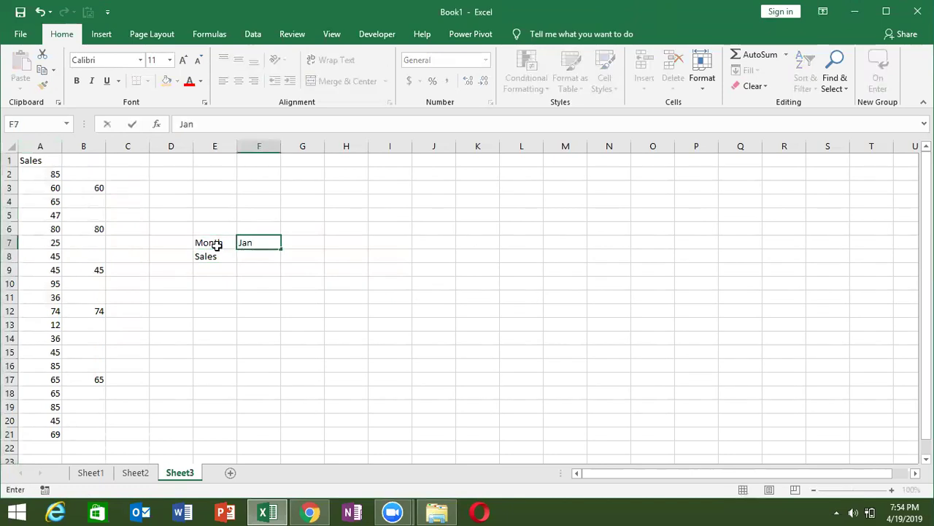
key("Return")
key("Up")
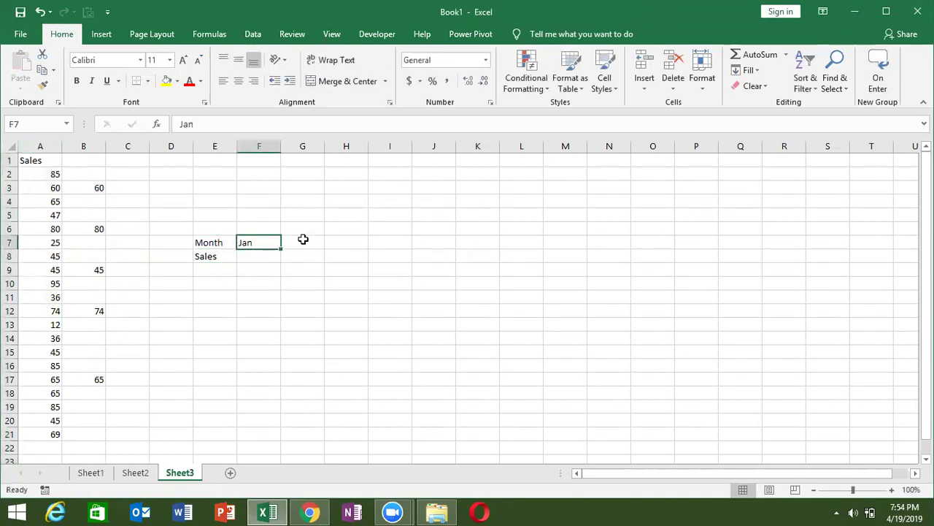
left_click_drag(289, 251, 452, 255)
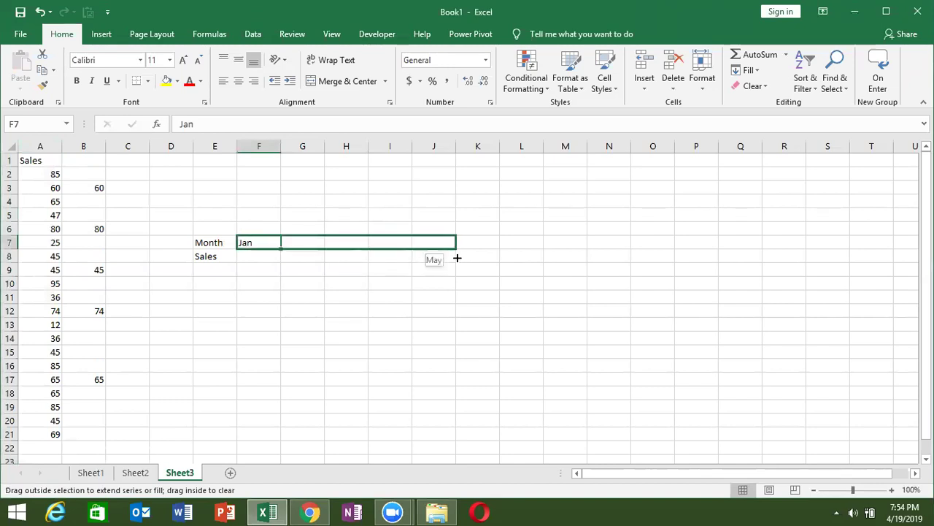
Enter sales of 69, 58, 78, 65 and 85 in F8:J8
left_click(271, 258)
type("69")
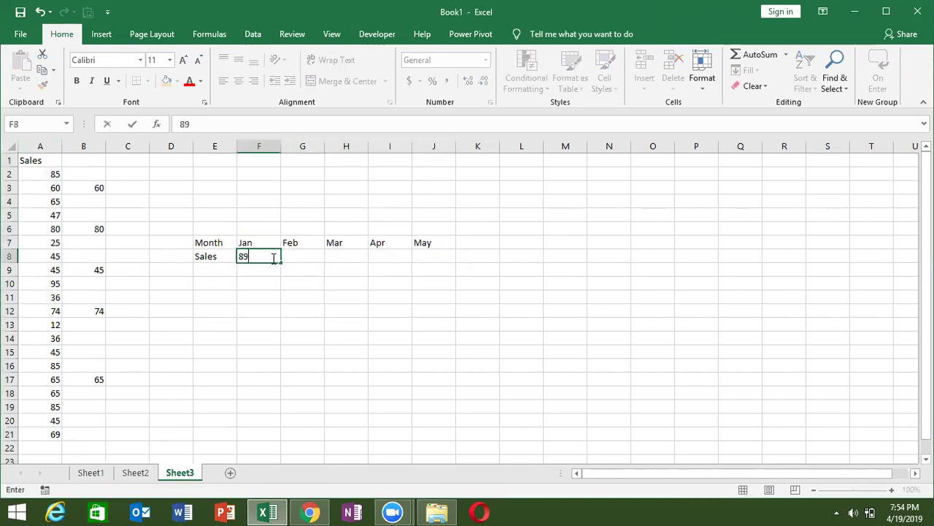
key("Tab")
type("58")
key("Tab")
type("78")
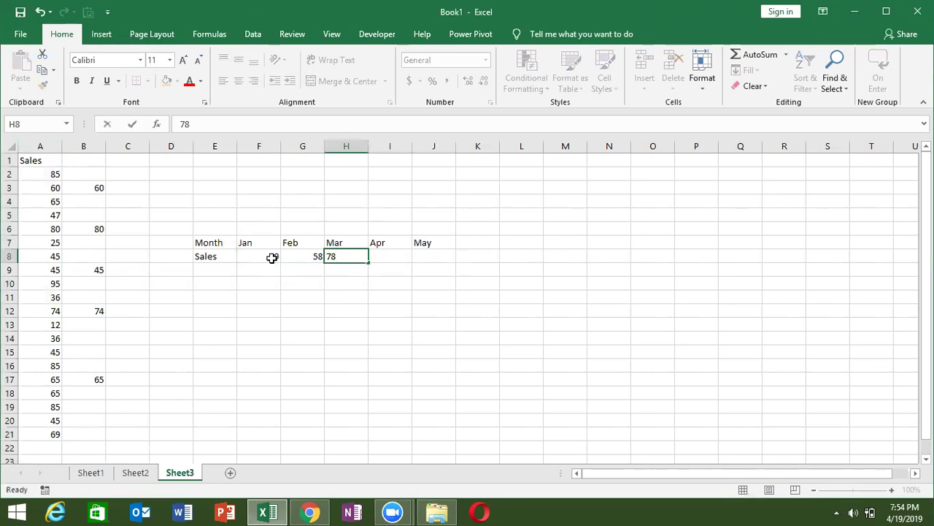
key("Tab")
type("65")
key("Tab")
type("85")
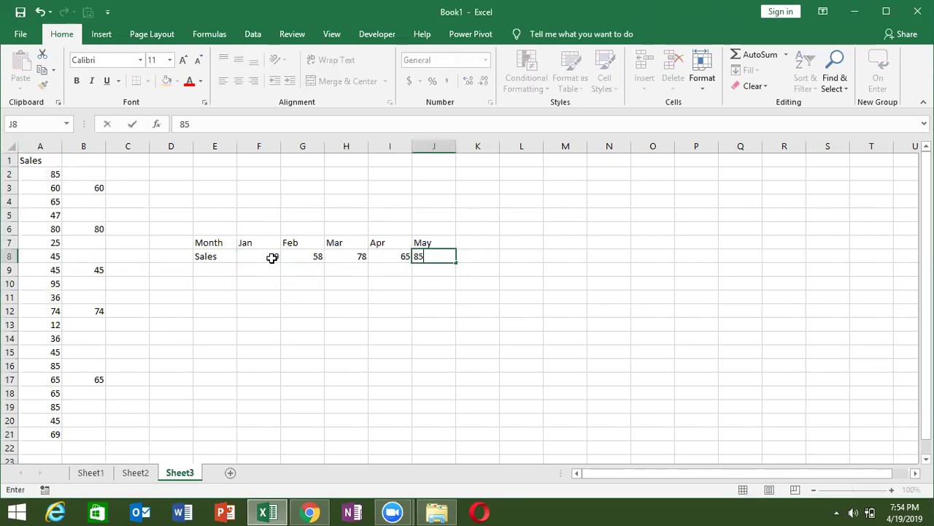
key("Return")
Select and copy the Month/Sales table E7:J8
left_click(218, 246)
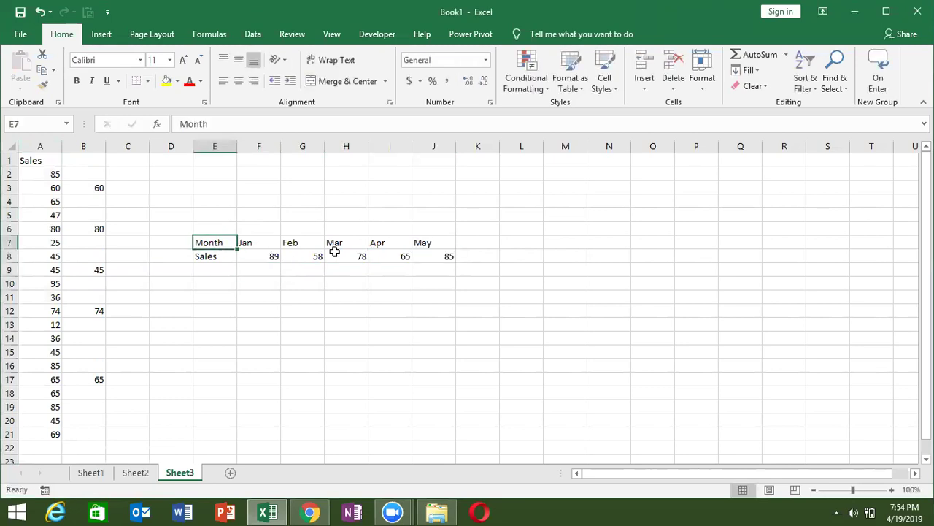
left_click_drag(217, 246, 426, 257)
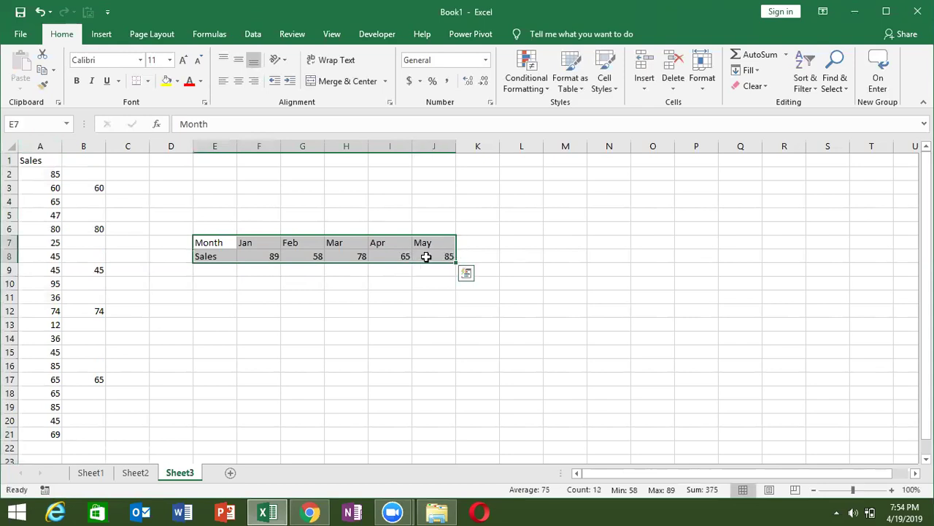
key("ctrl+c")
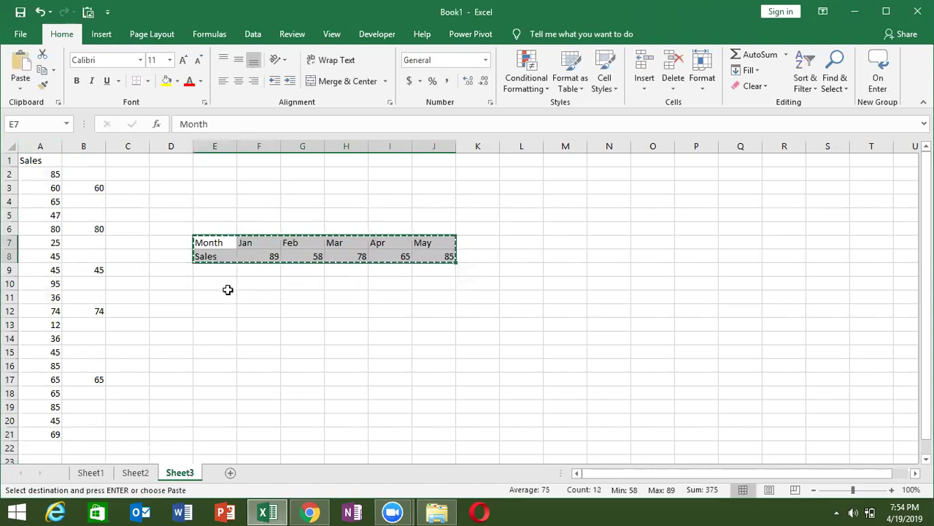
Paste the copied table at E11 with Transpose, putting months in column E and sales in F
right_click(229, 296)
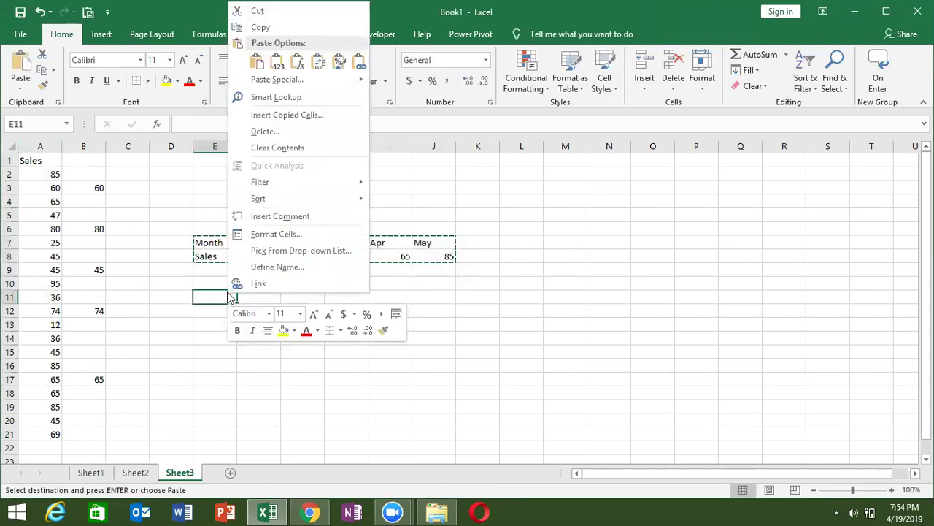
left_click(263, 77)
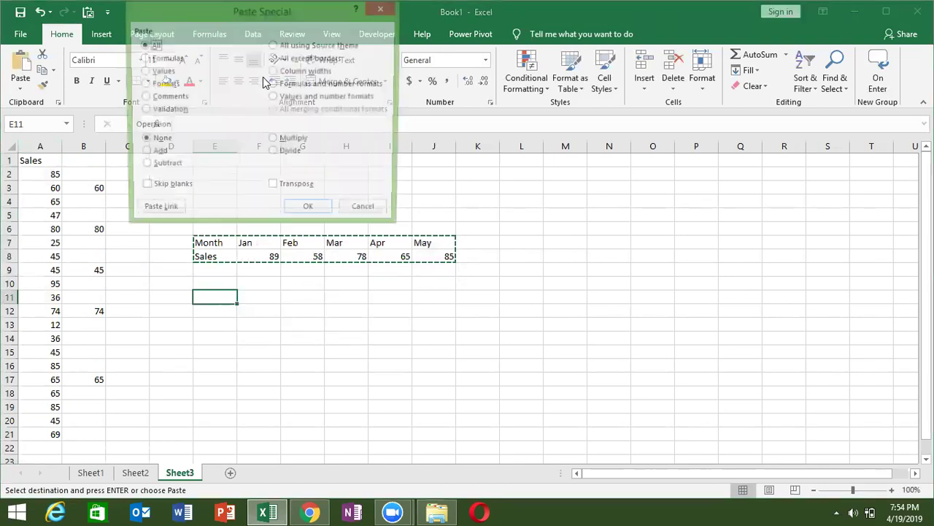
left_click(298, 189)
left_click(312, 212)
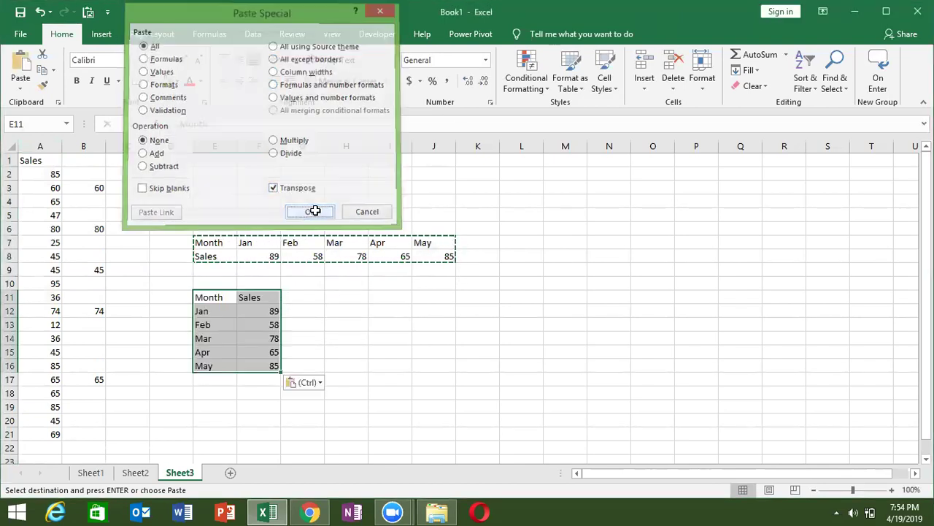
key("ctrl+c")
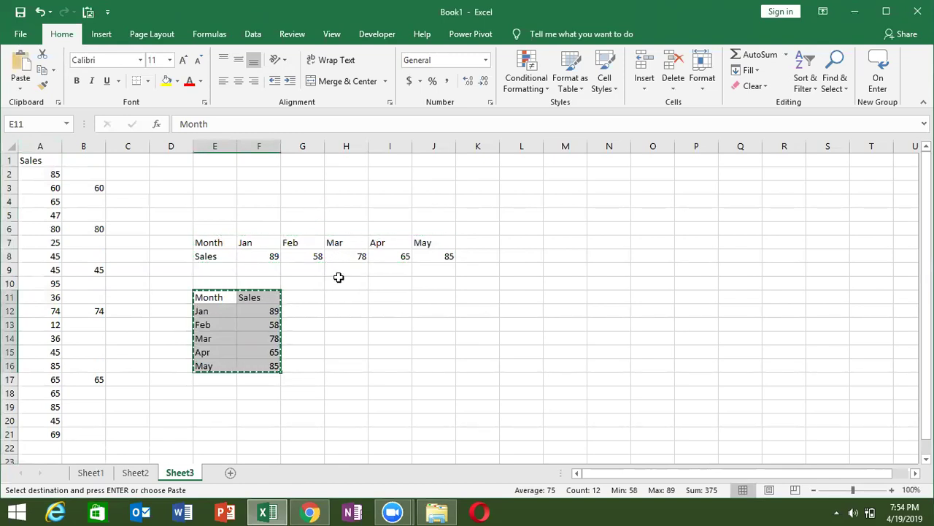
key("Escape")
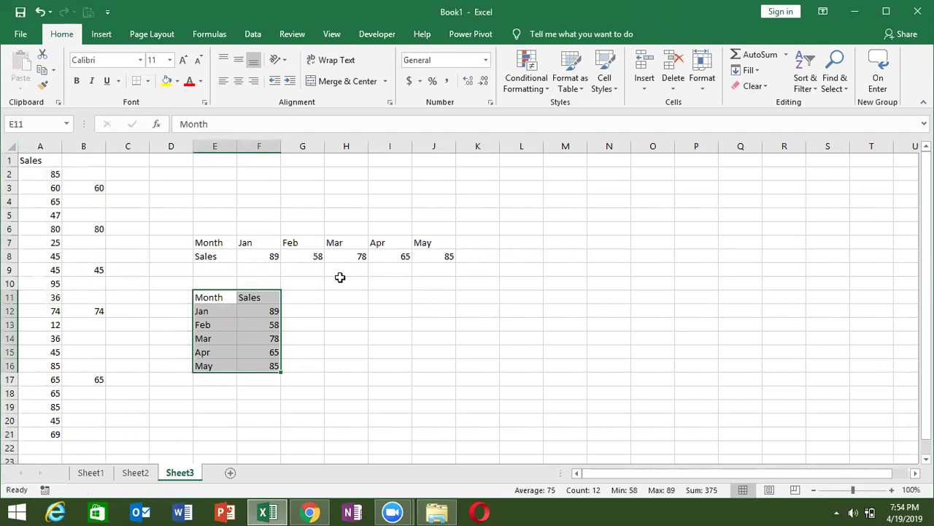
Enter =E11 in J11 so it shows Month
left_click(430, 299)
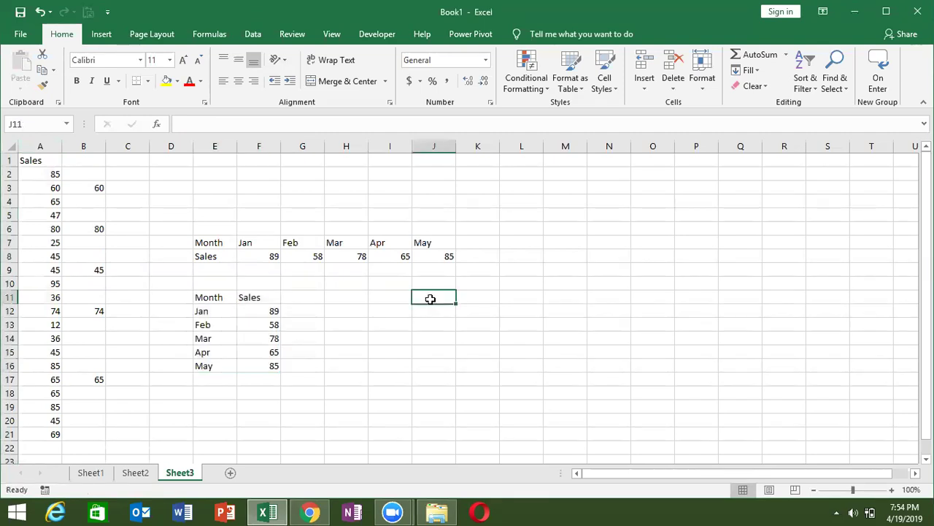
type("=")
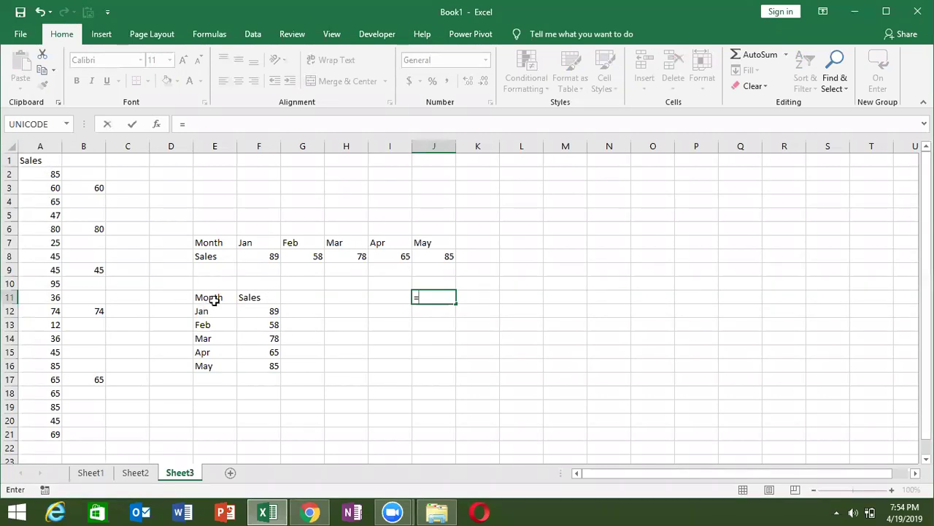
left_click(214, 299)
key("Return")
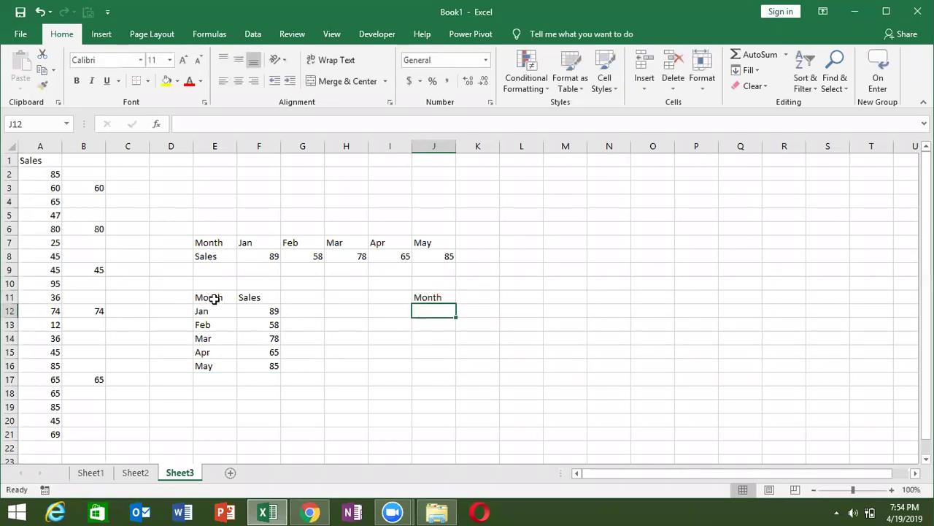
Test the link by changing E11 to 'mm', undo it, then select E11:F16
key("Up")
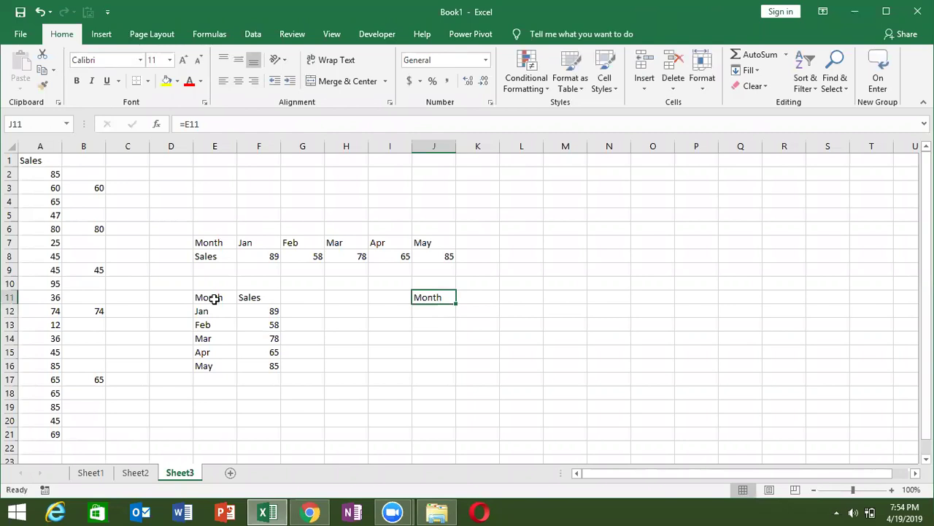
key("Left")
key("Left")
key("Left")
key("Left")
key("Left")
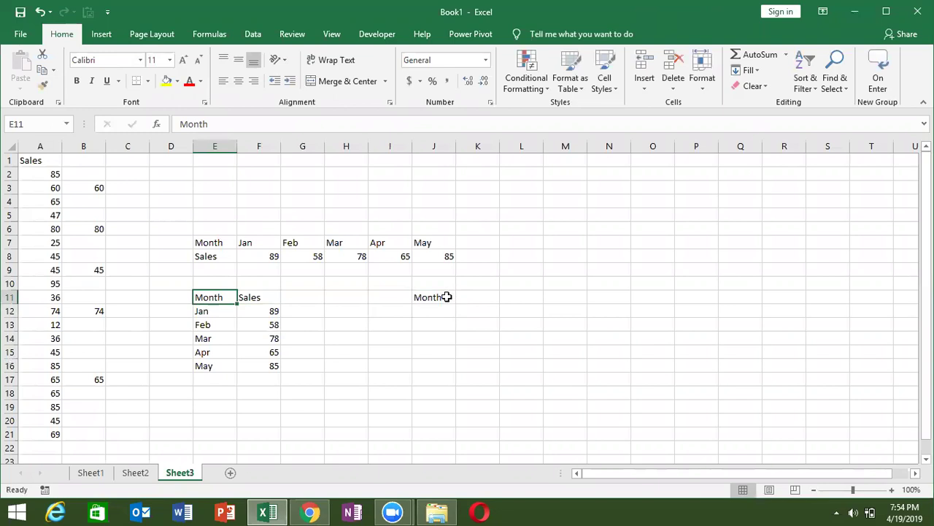
type("mm")
key("Return")
key("ctrl+z")
key("shift+Right")
key("ctrl+shift+Down")
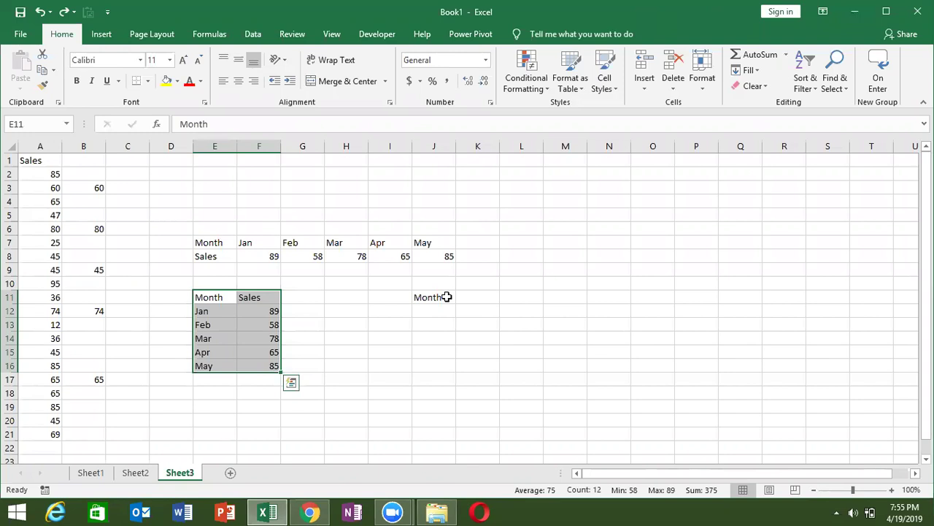
Paste E11:F16 as links into J11 with Paste Special > Paste Link, then check K12's formula
key("ctrl+c")
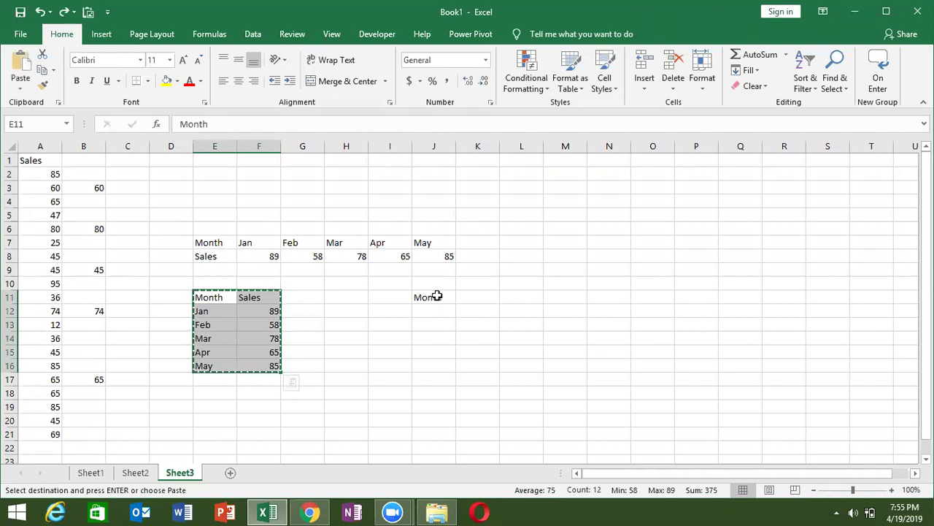
left_click(436, 297)
right_click(438, 299)
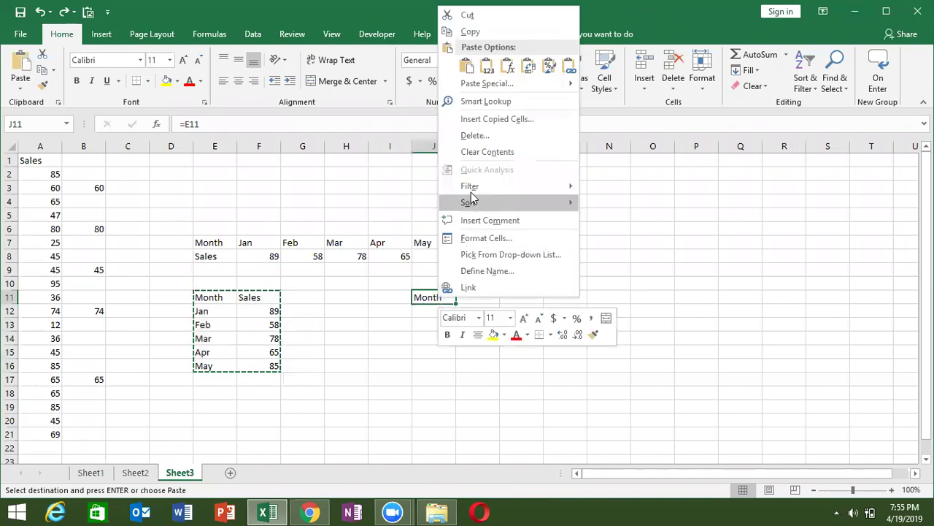
left_click(480, 87)
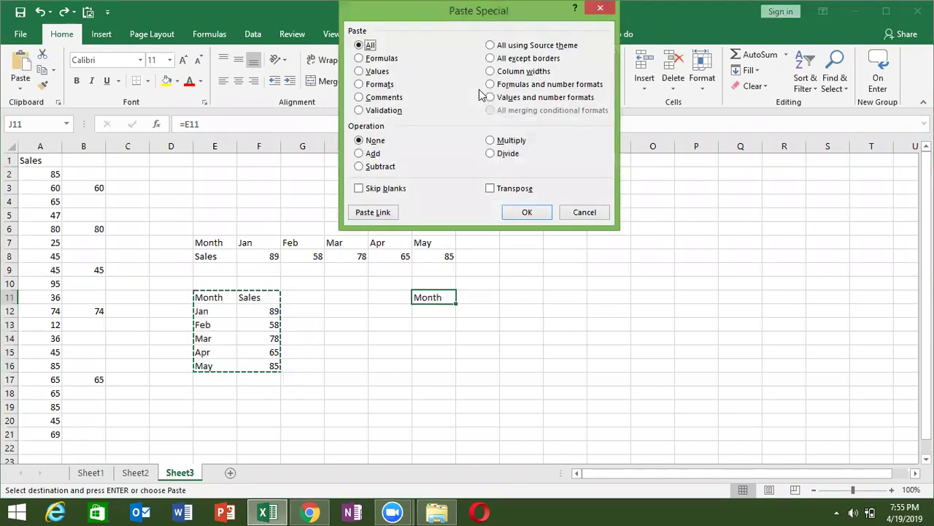
left_click(374, 212)
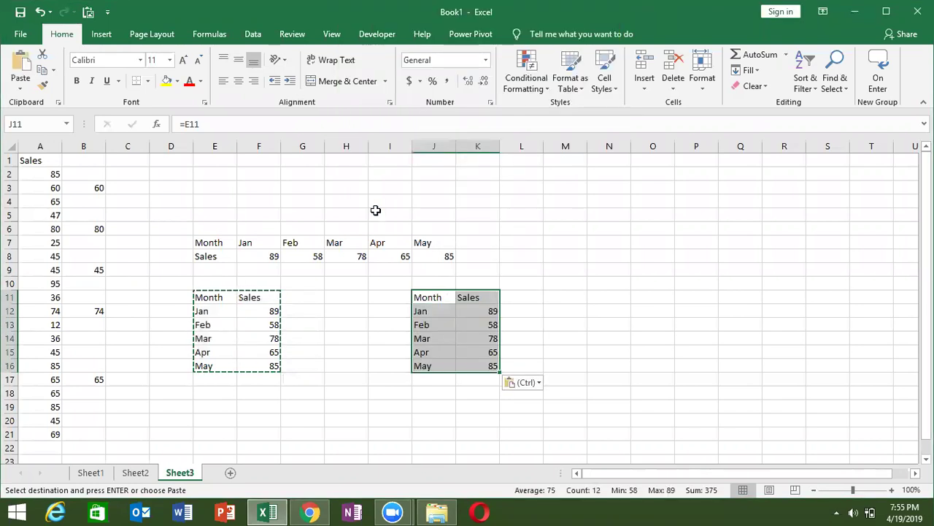
left_click(465, 308)
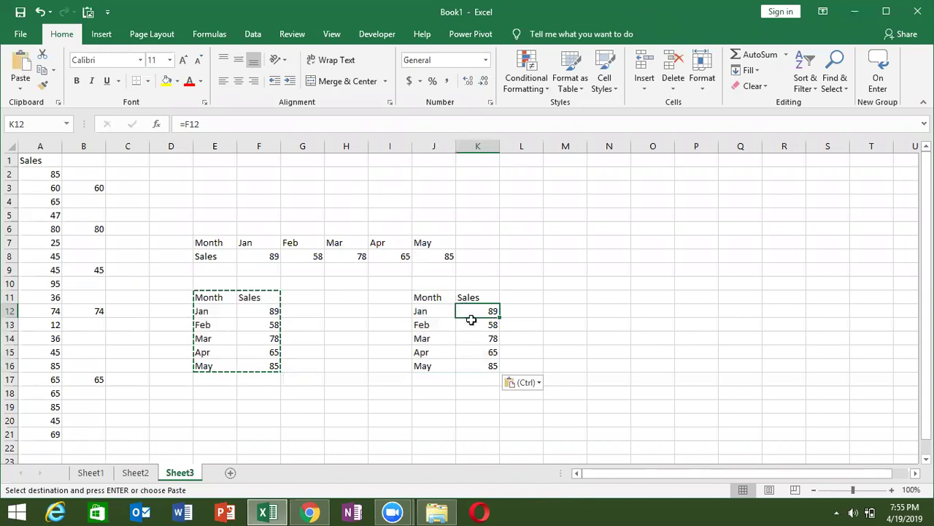
Enter 85 as March's sales in F14 and 65 for April below it
left_click(270, 342)
type("85")
key("Return")
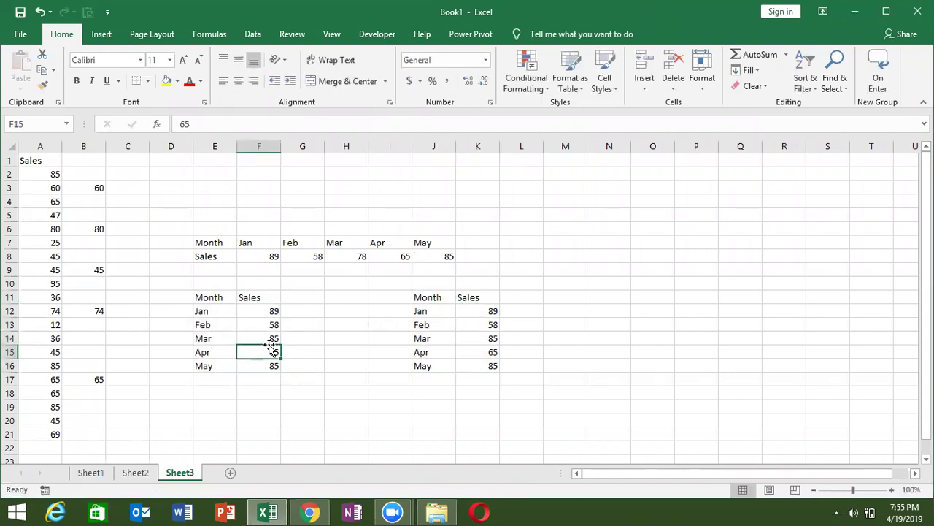
type("65")
key("Return")
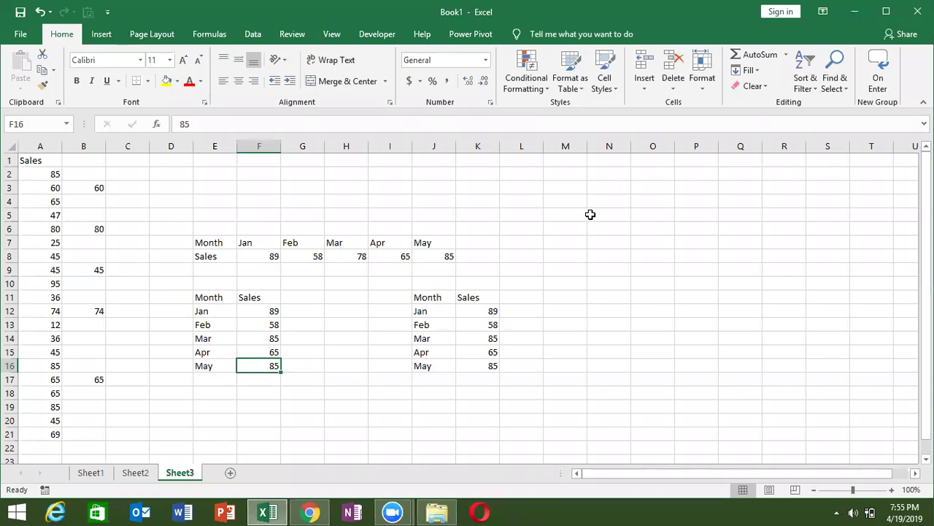
Check the linked =F formulas in cells K12 through K15
left_click(497, 314)
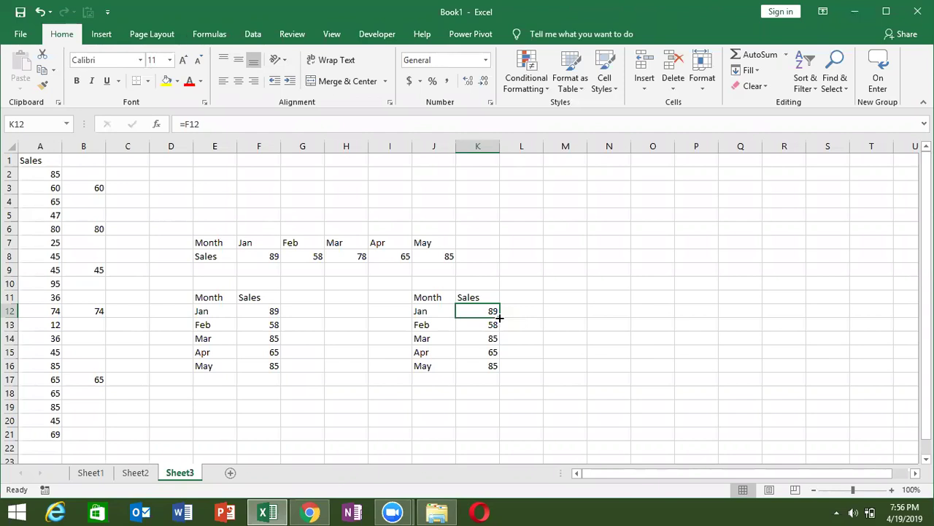
left_click(489, 326)
left_click(489, 338)
left_click(491, 351)
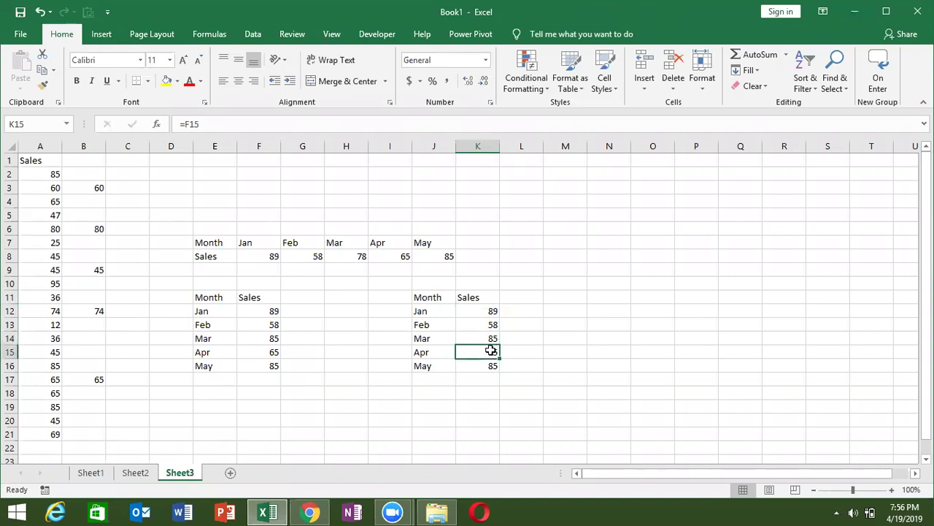
Select the Month header E7, then leave empty cell E5 unchanged
left_click(214, 239)
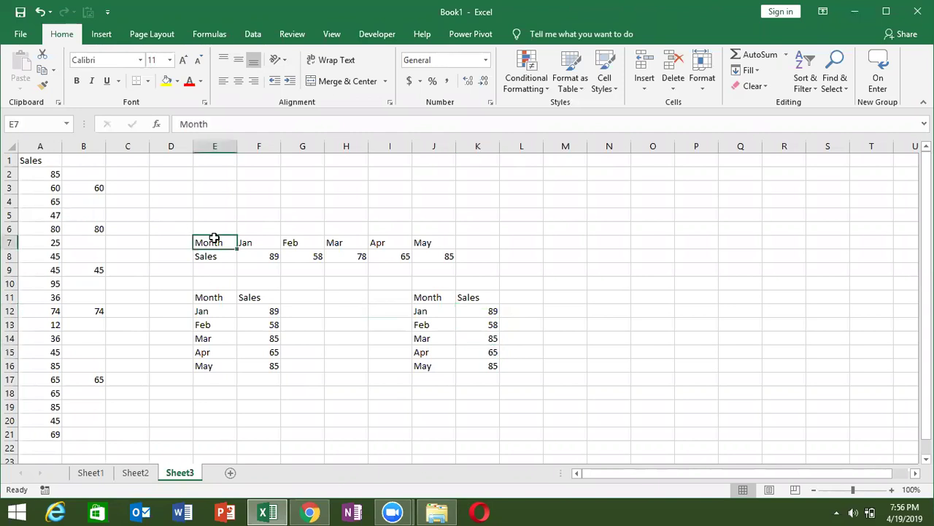
double_click(220, 217)
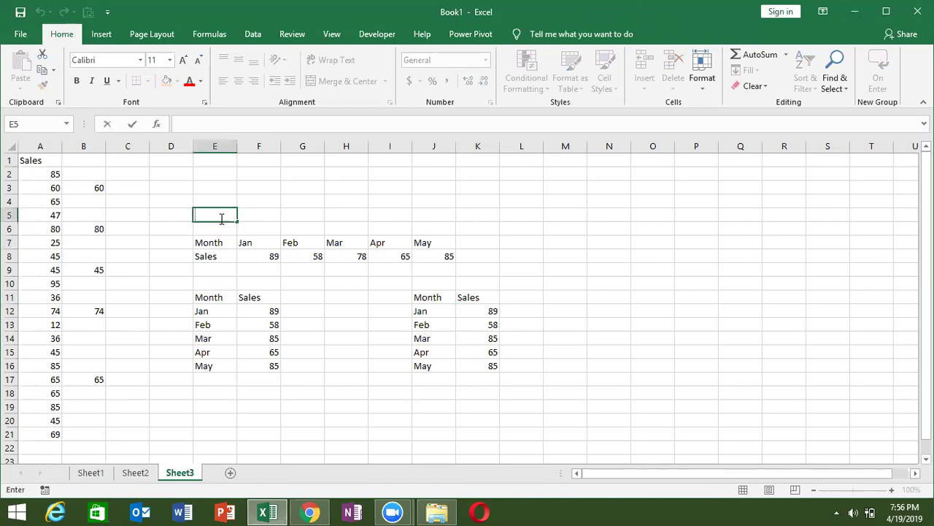
left_click(244, 209)
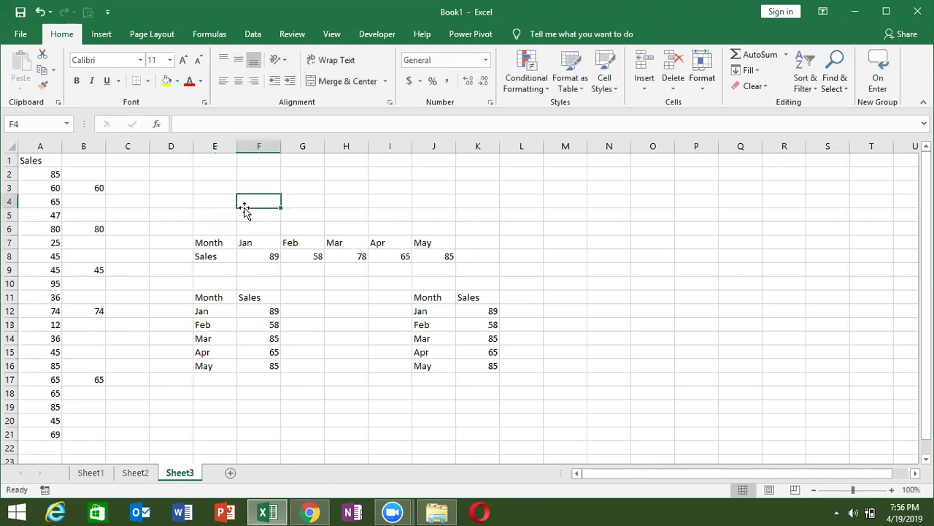